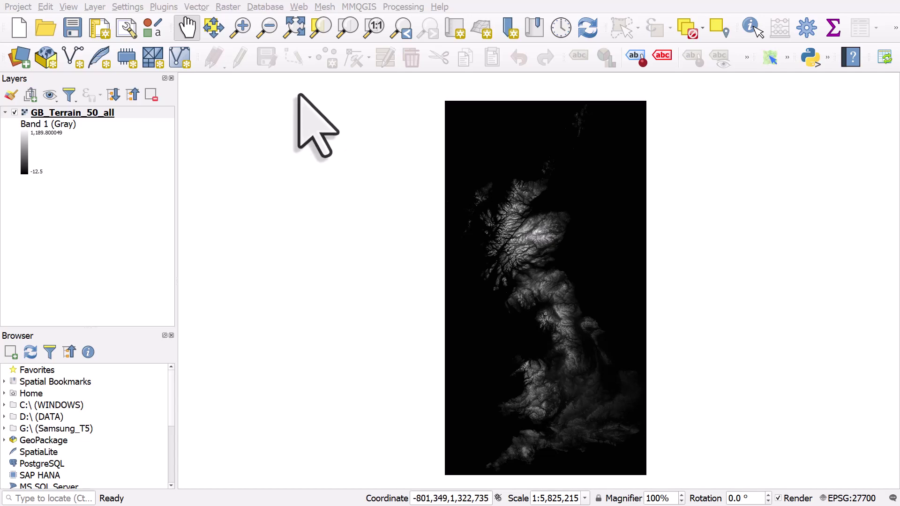
Step: Zoom into the Scottish Highlands, then back out to the full terrain layer
click(241, 28)
drag(476, 194, 600, 285)
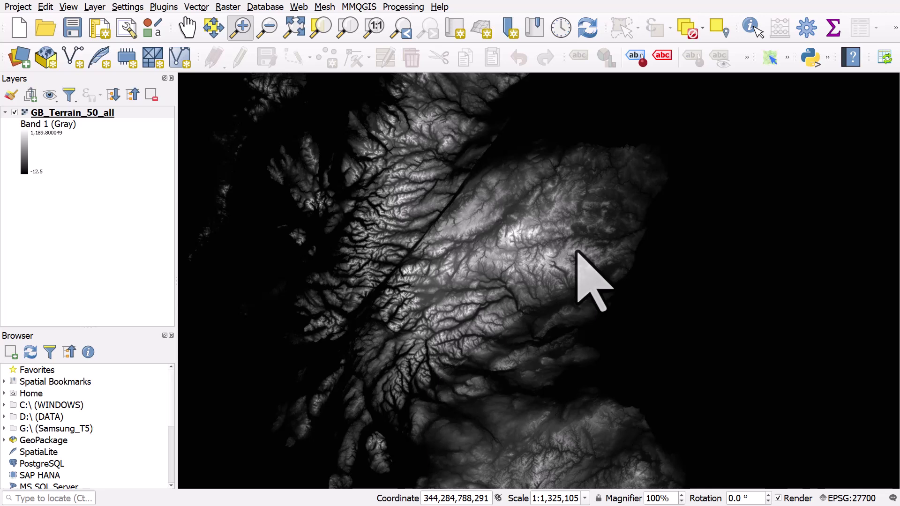
click(348, 29)
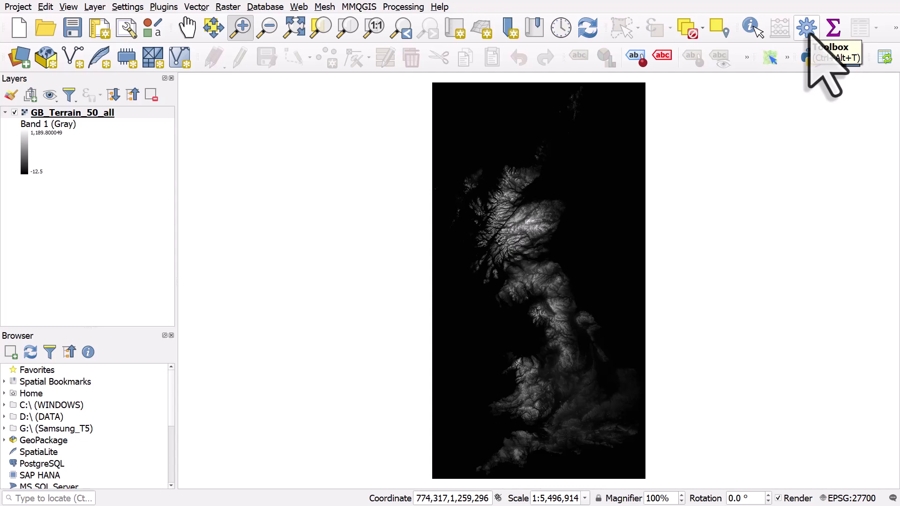
Step: Filter the Processing Toolbox by 'grid' and select Create grid
click(808, 30)
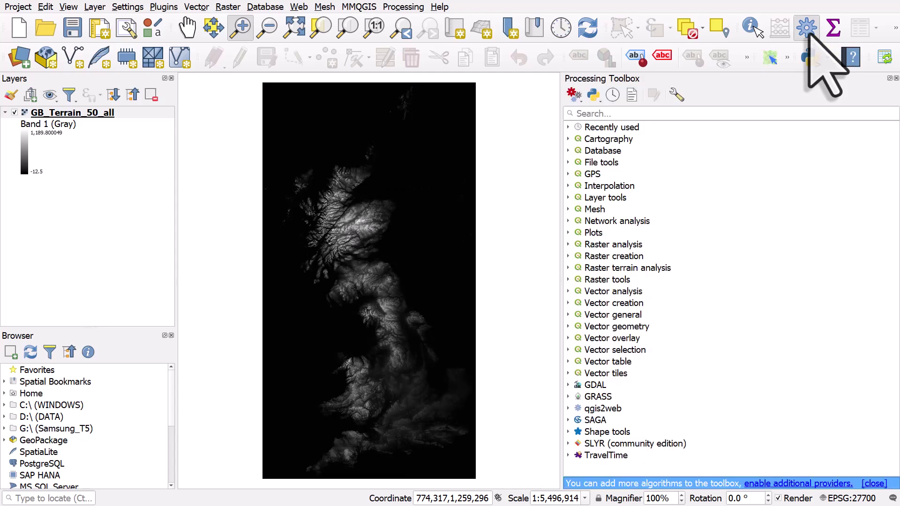
click(662, 115)
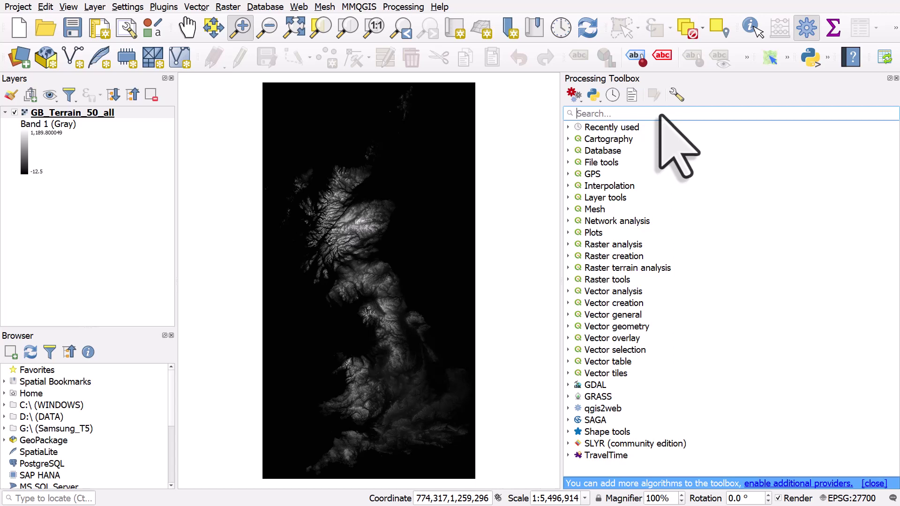
click(195, 8)
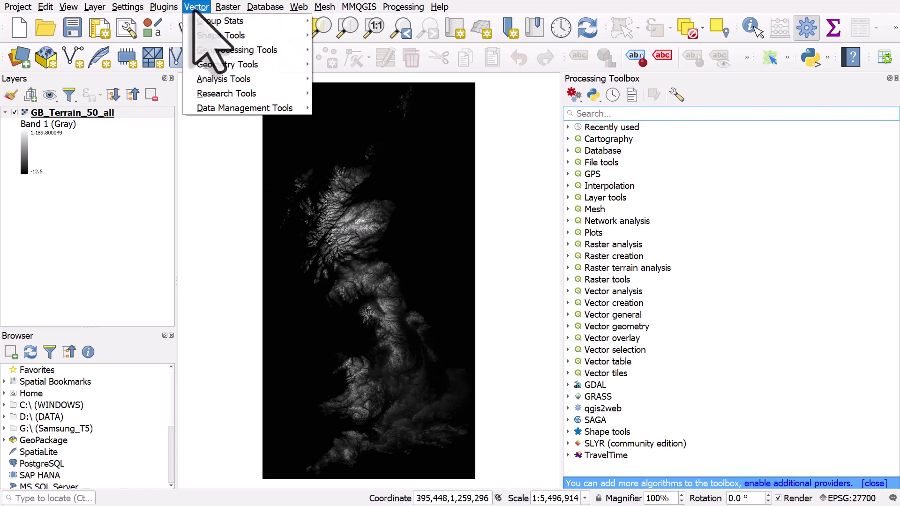
mouse_move(237, 93)
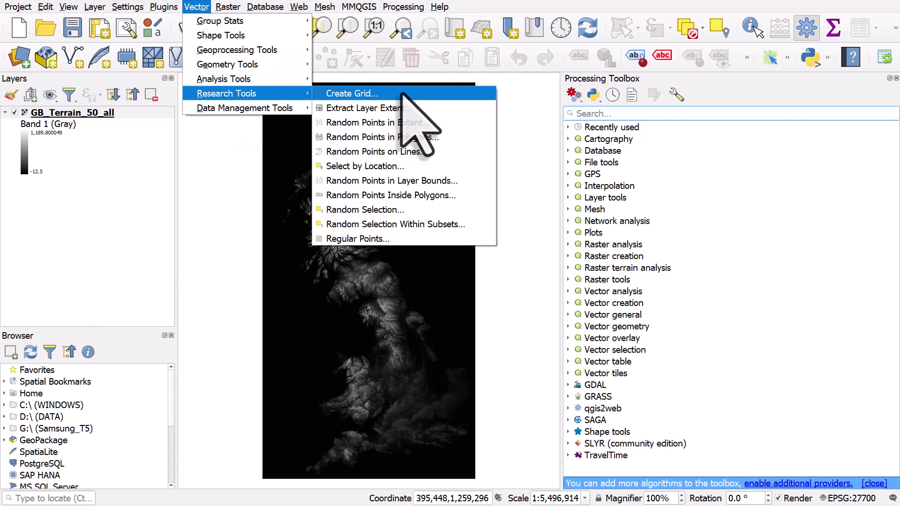
click(607, 113)
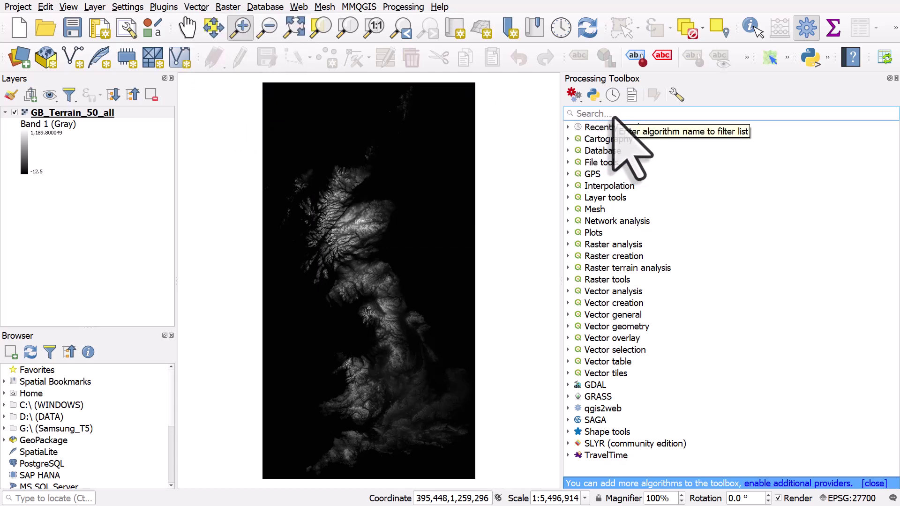
text(grid)
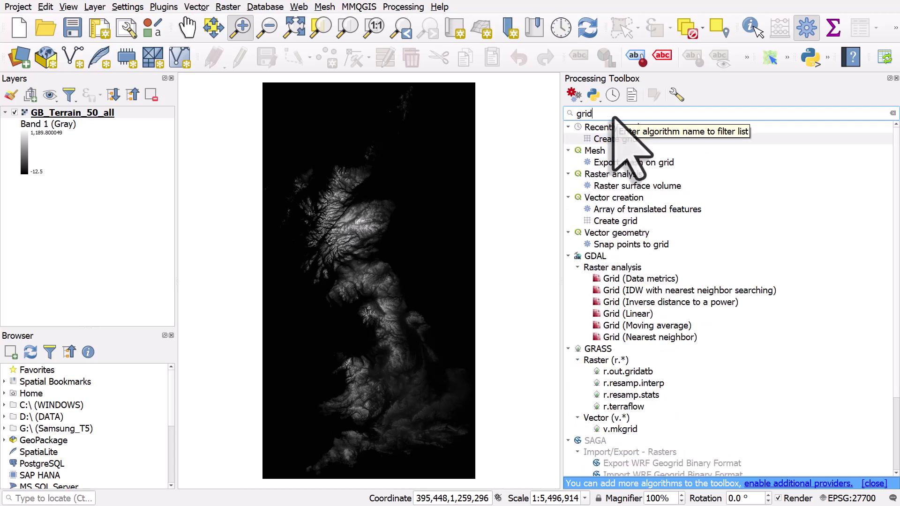
click(194, 8)
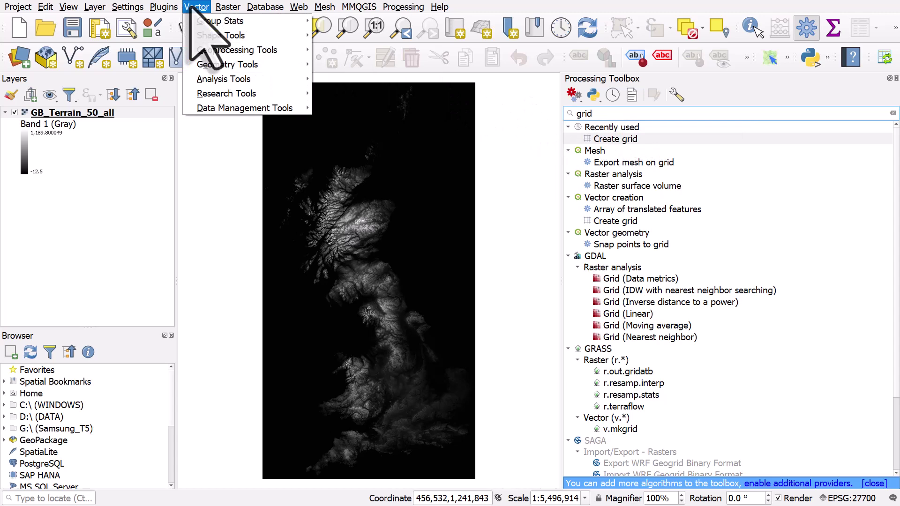
mouse_move(227, 93)
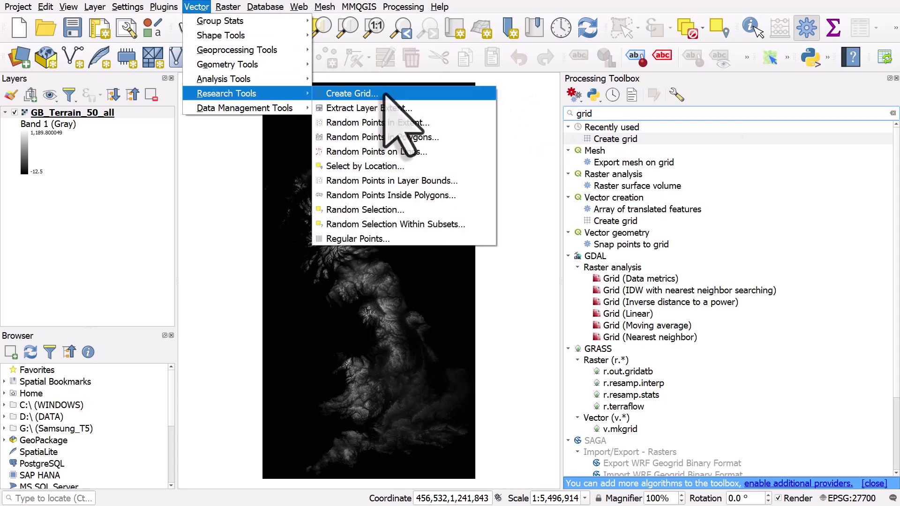
click(637, 140)
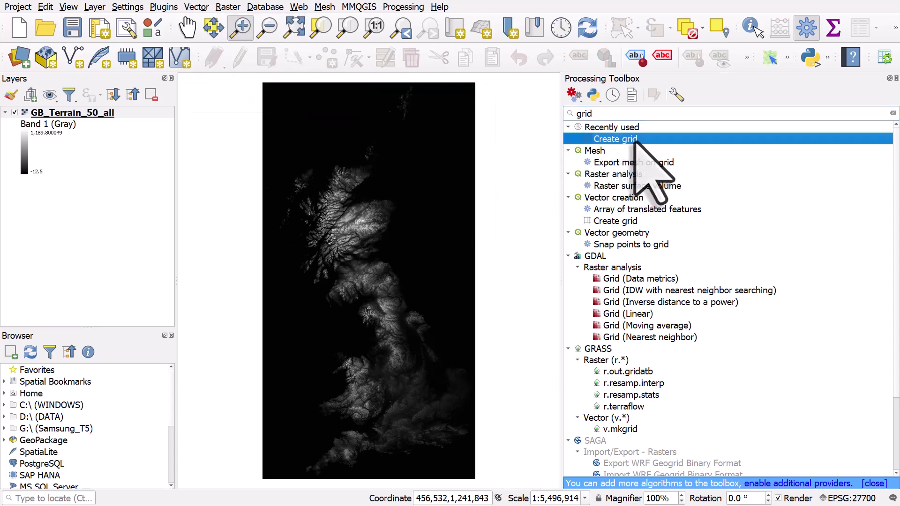
Step: In Create grid, choose Hexagon (Polygon) with extent calculated from GB_Terrain_50_all
double_click(636, 140)
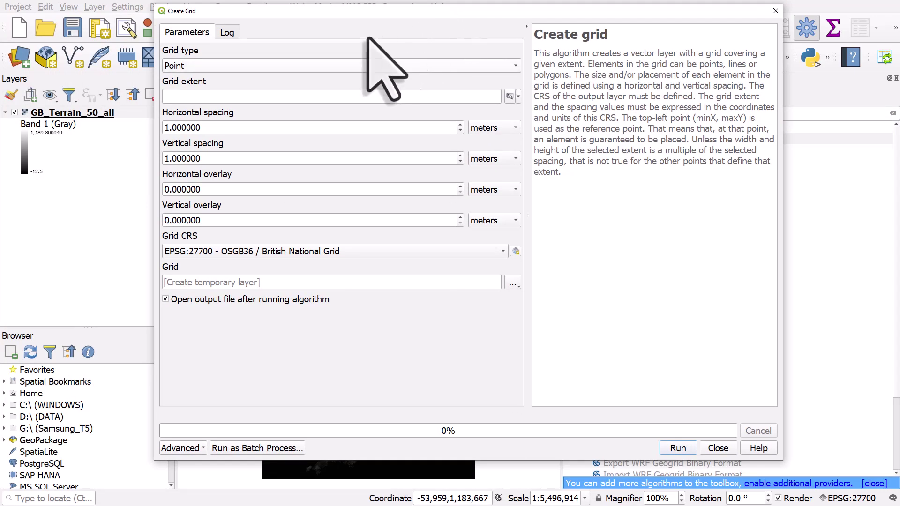
click(271, 65)
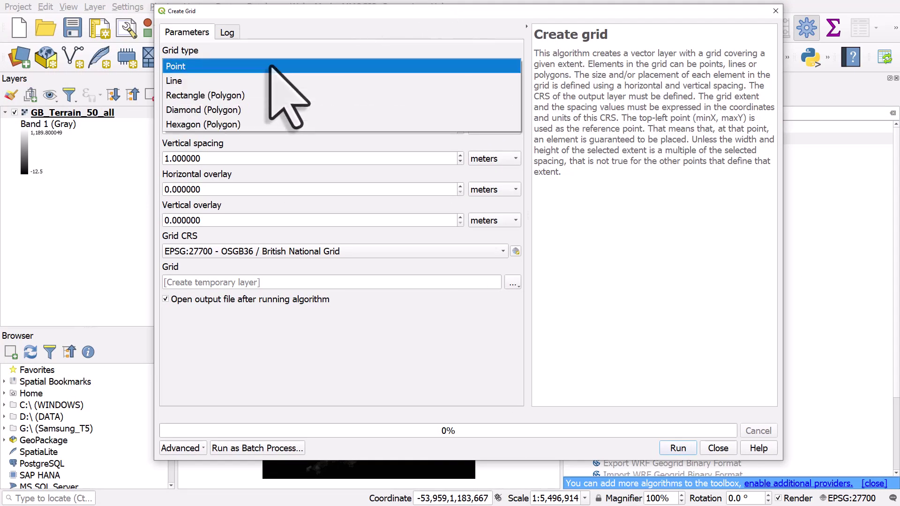
click(271, 95)
click(268, 66)
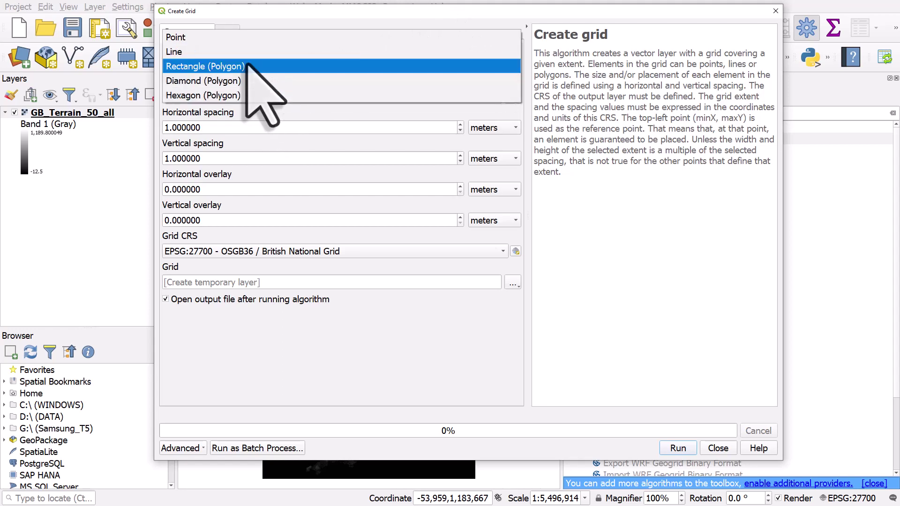
click(253, 96)
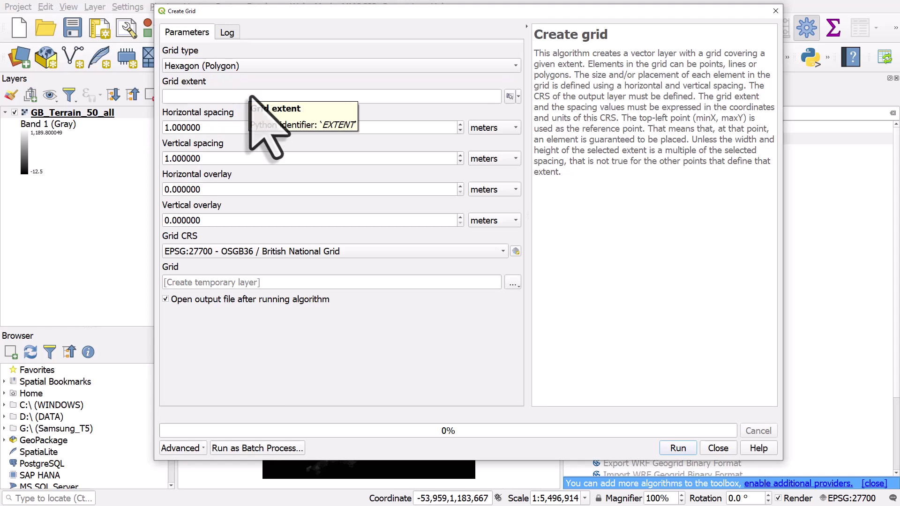
click(518, 96)
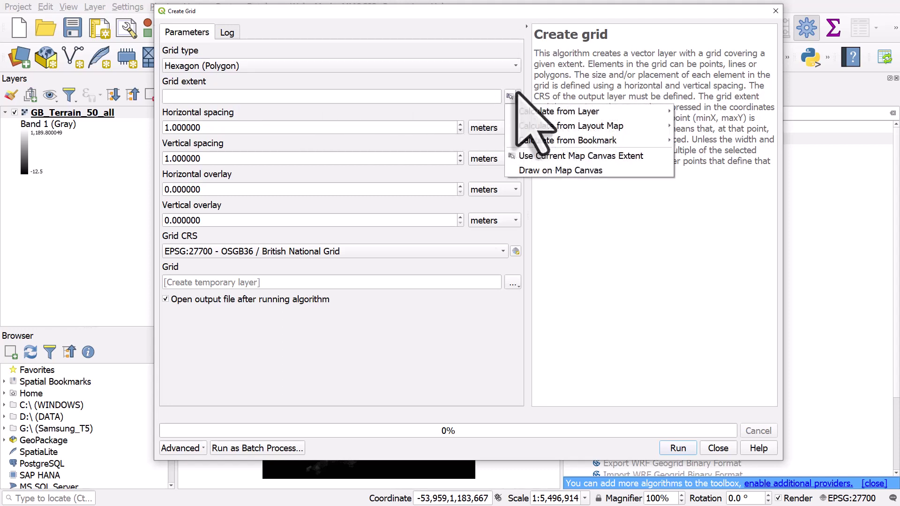
mouse_move(554, 111)
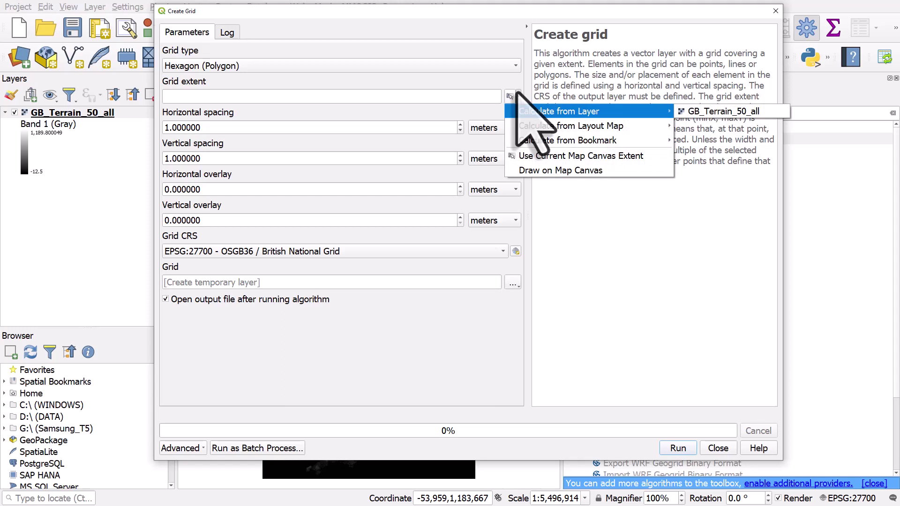
click(711, 112)
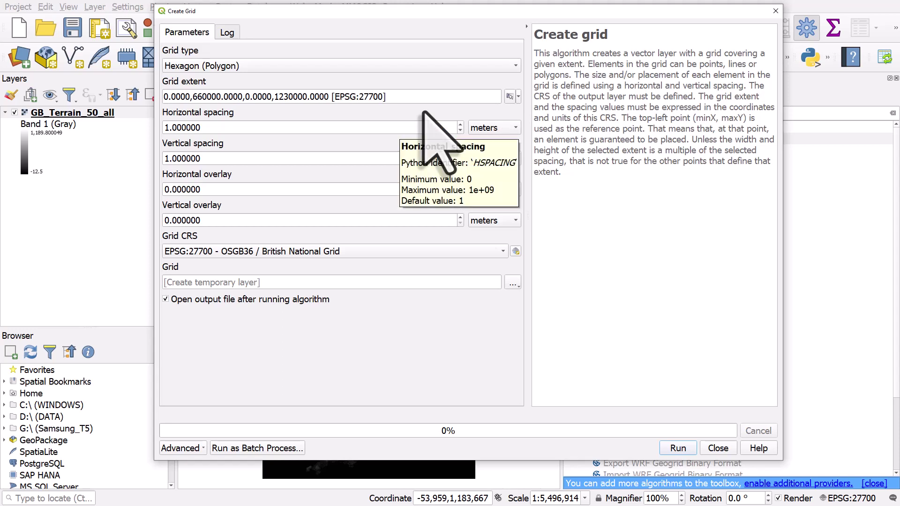
Step: Set horizontal and vertical grid spacing to 10000 metres
drag(347, 129, 146, 127)
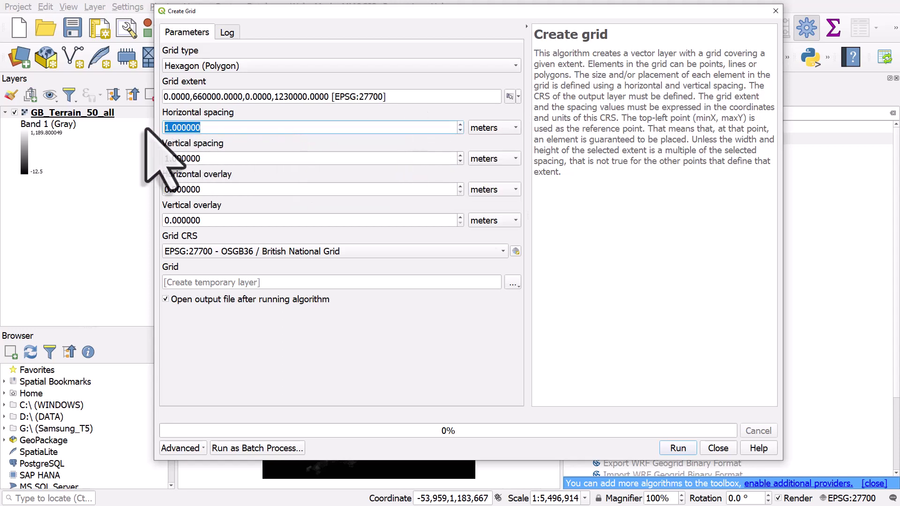
text(1000)
key(Tab)
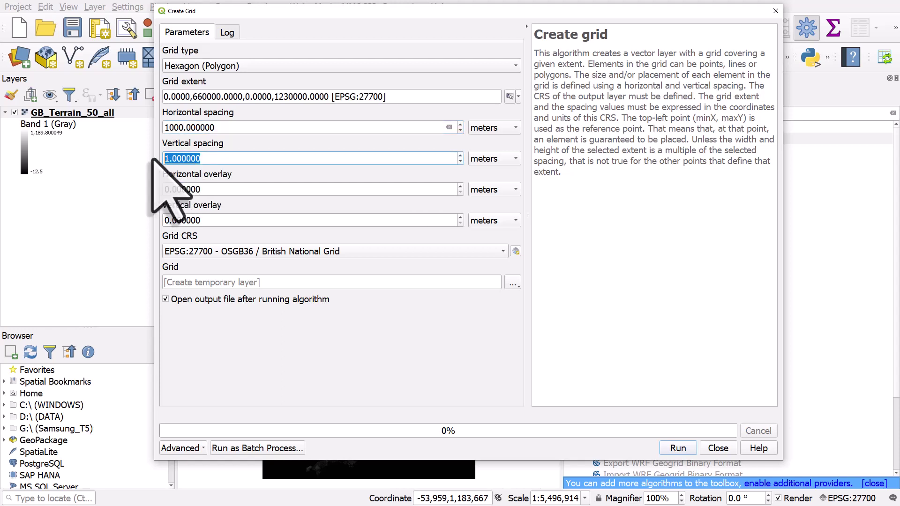
text(10000)
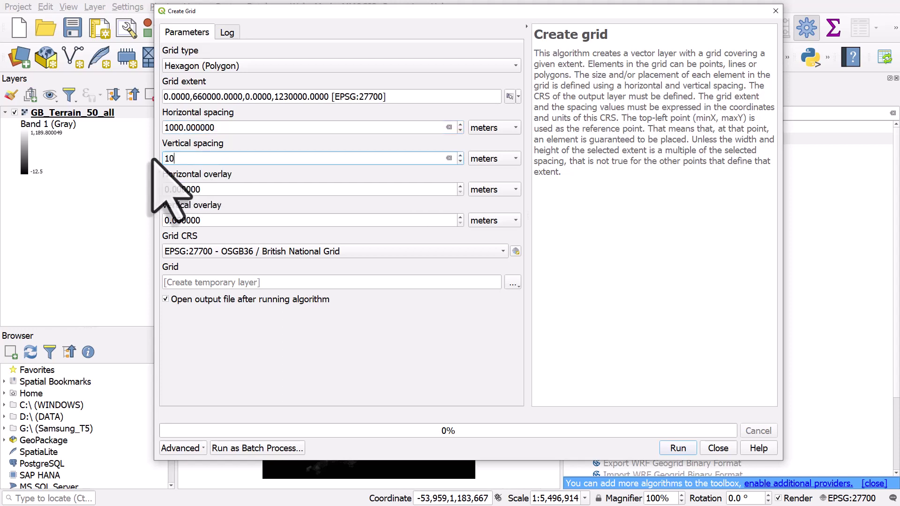
click(177, 129)
text(0)
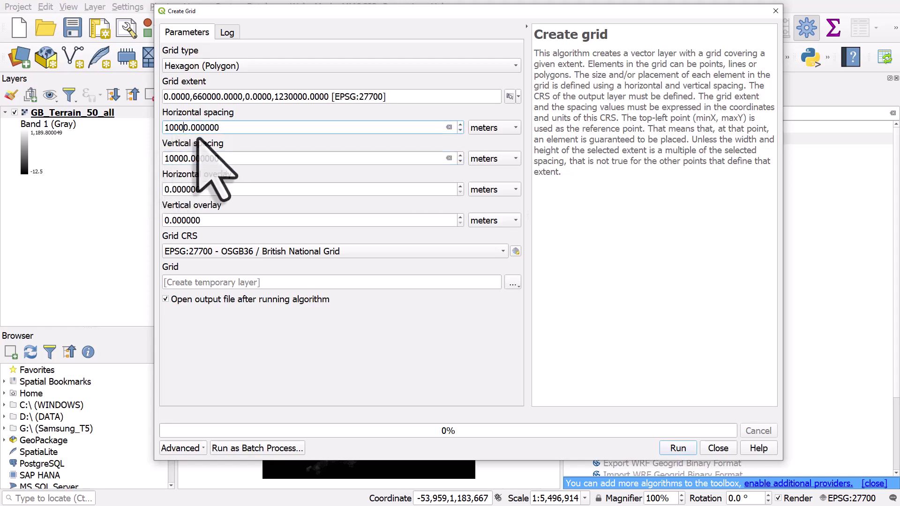
click(243, 158)
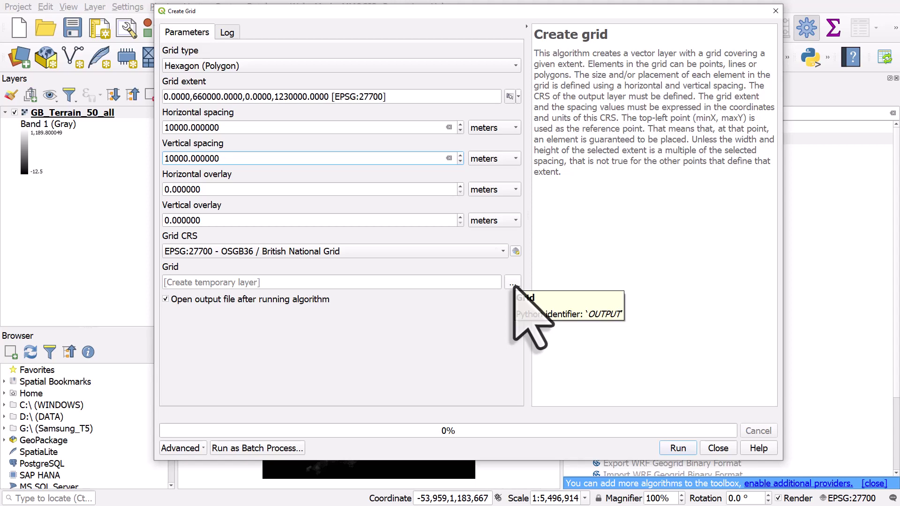
Step: Save the grid as 10km-grid-gb.gpkg in D:/Youtube/files with layer name 10km-grid-gb
click(513, 284)
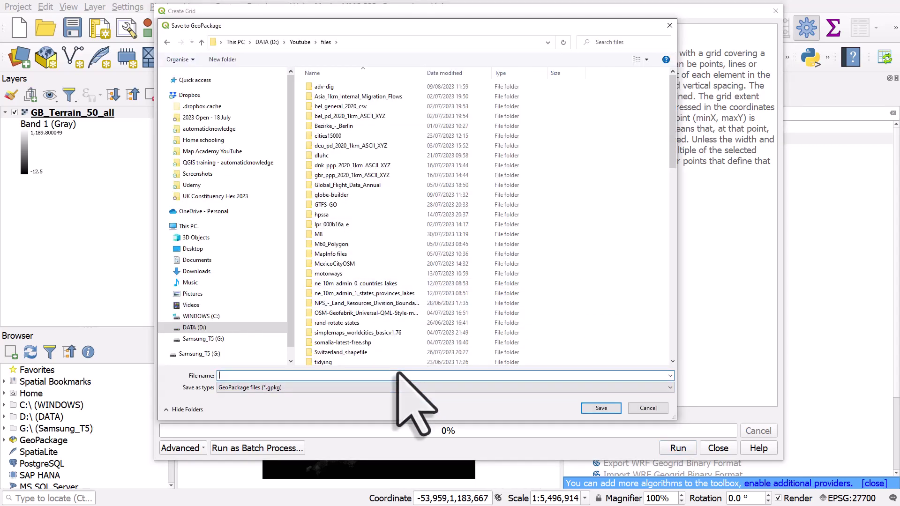
text(10kg)
text(m-grid-g)
text(b)
key(ctrl+a)
key(ctrl+c)
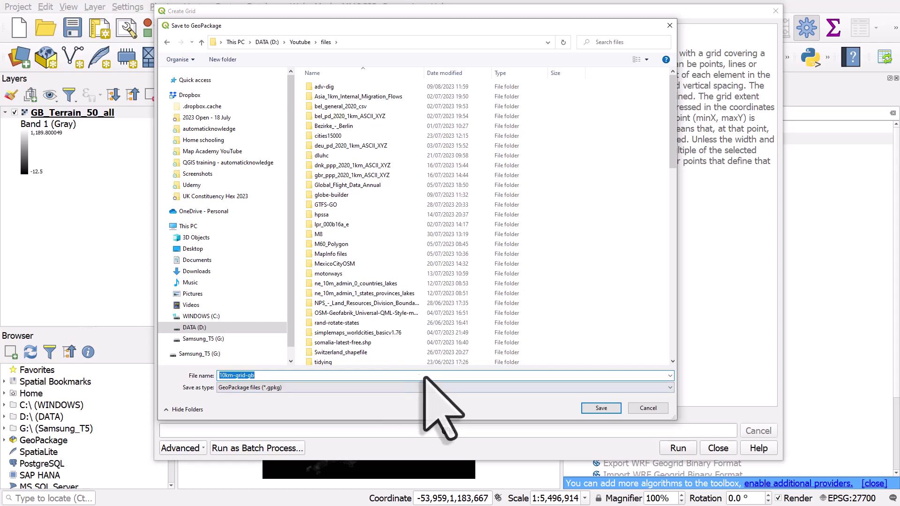
click(602, 408)
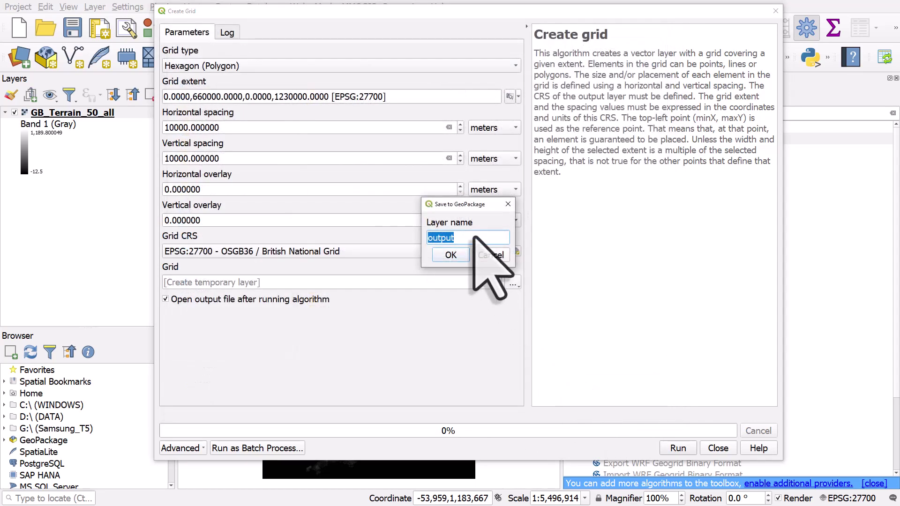
key(ctrl+v)
Step: Confirm the layer name and run Create grid to generate the 10km-grid-gb hexagons
click(451, 255)
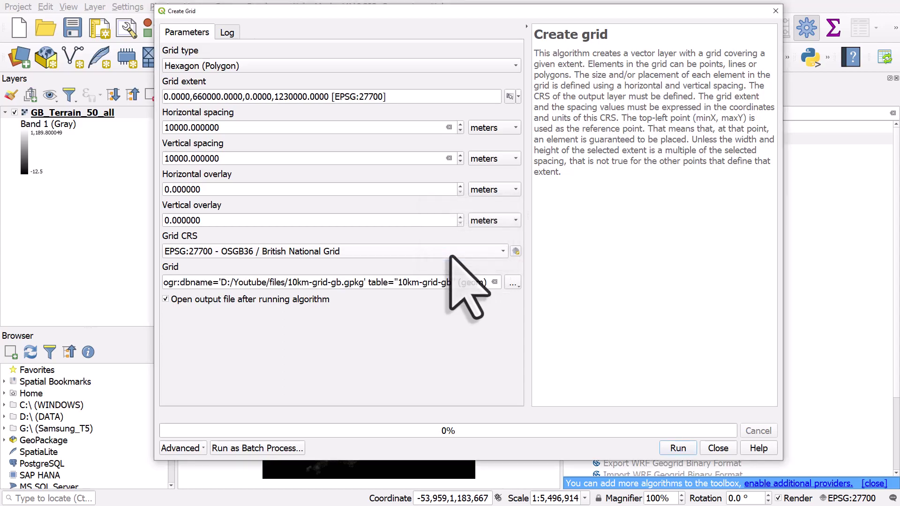
click(680, 449)
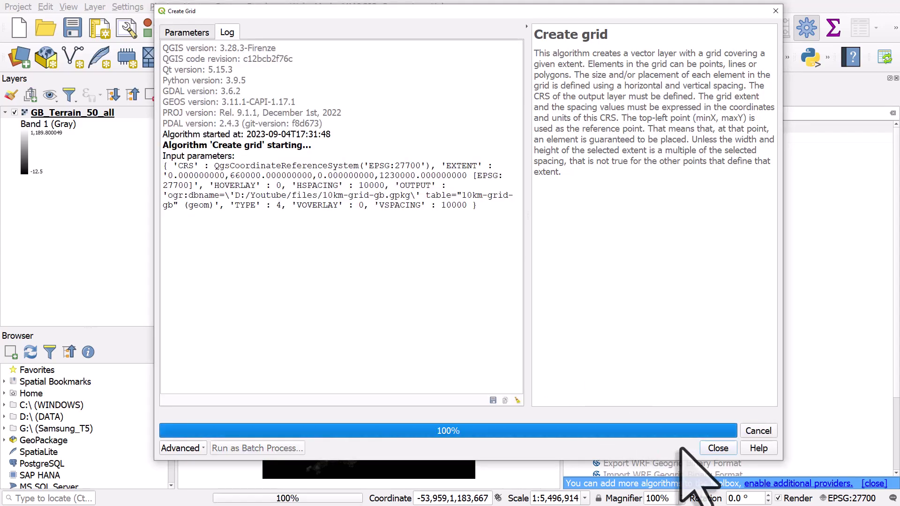
click(717, 448)
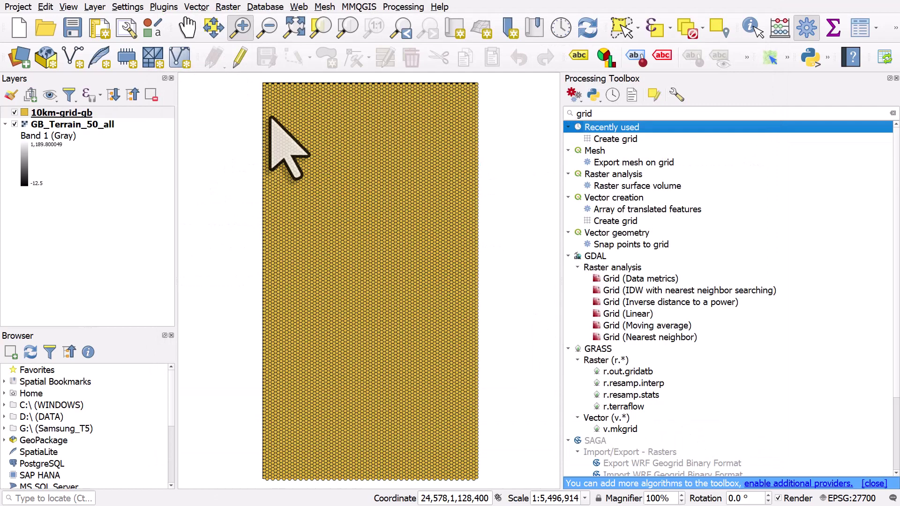
Step: Toggle the 10km-grid-gb layer against the terrain, leaving it hidden
click(14, 113)
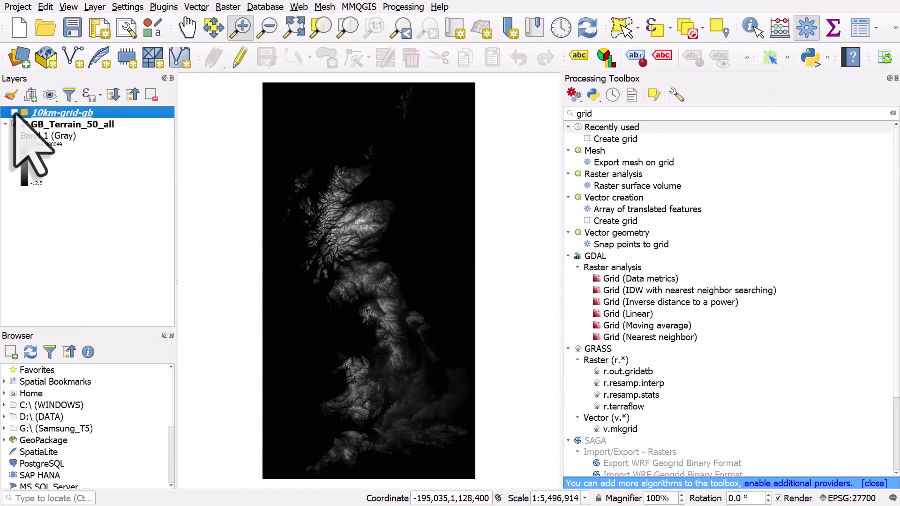
click(14, 112)
click(14, 112)
click(14, 112)
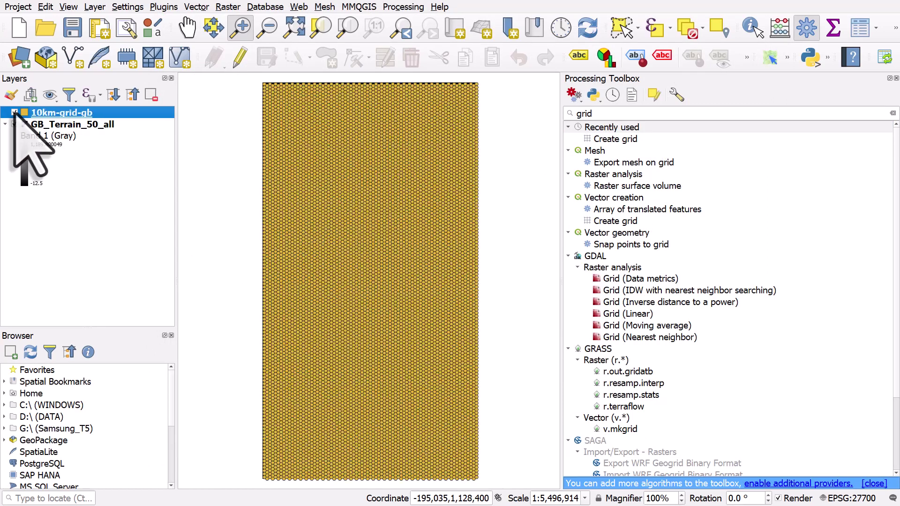
click(15, 113)
click(14, 112)
click(14, 112)
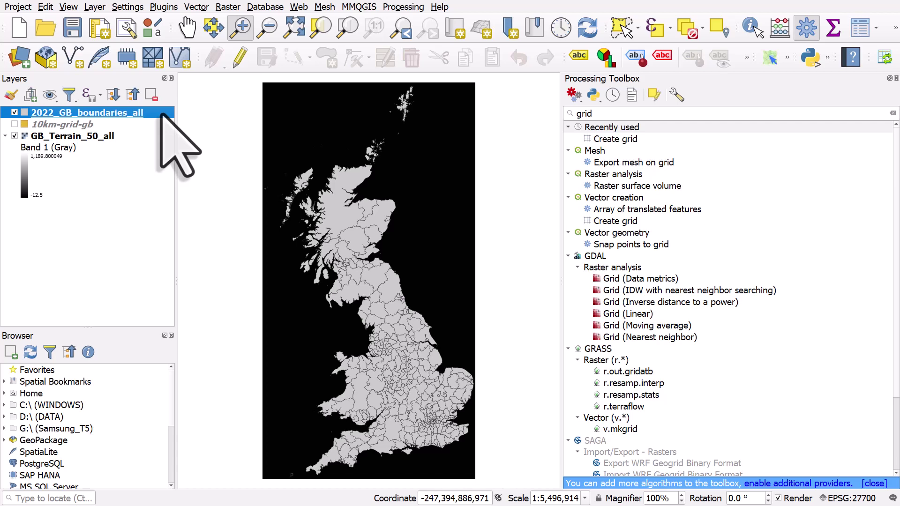
Step: Turn on 10km-grid-gb and turn off 2022_GB_boundaries_all
click(15, 124)
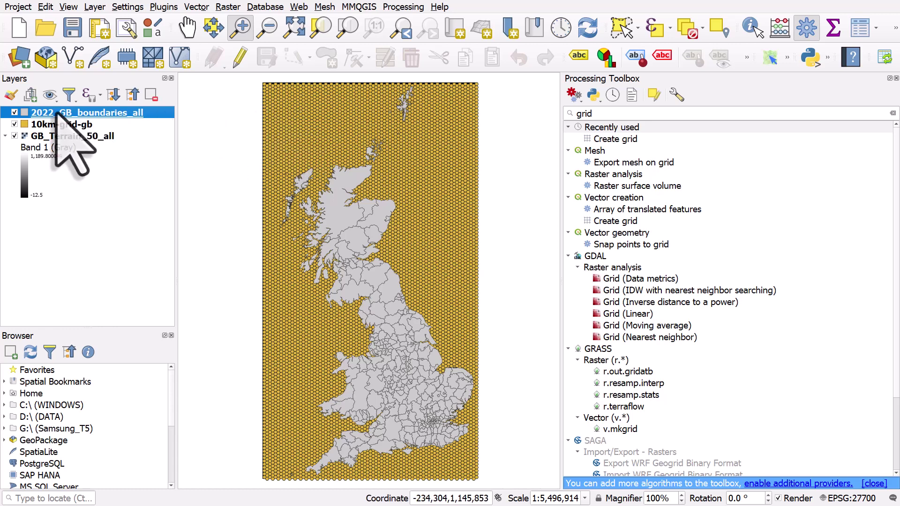
click(14, 113)
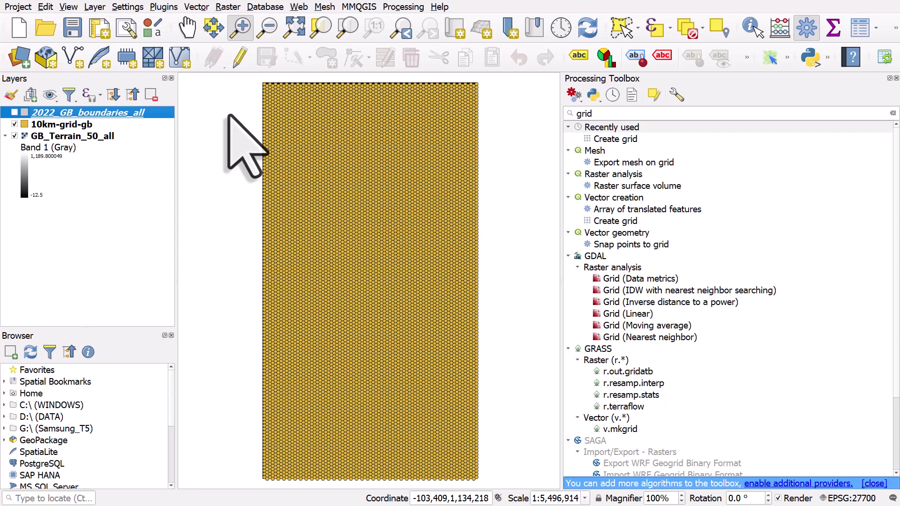
Step: Select by Location the 10km-grid-gb hexagons intersecting 2022_GB_boundaries_all (3223 selected)
click(198, 7)
mouse_move(223, 85)
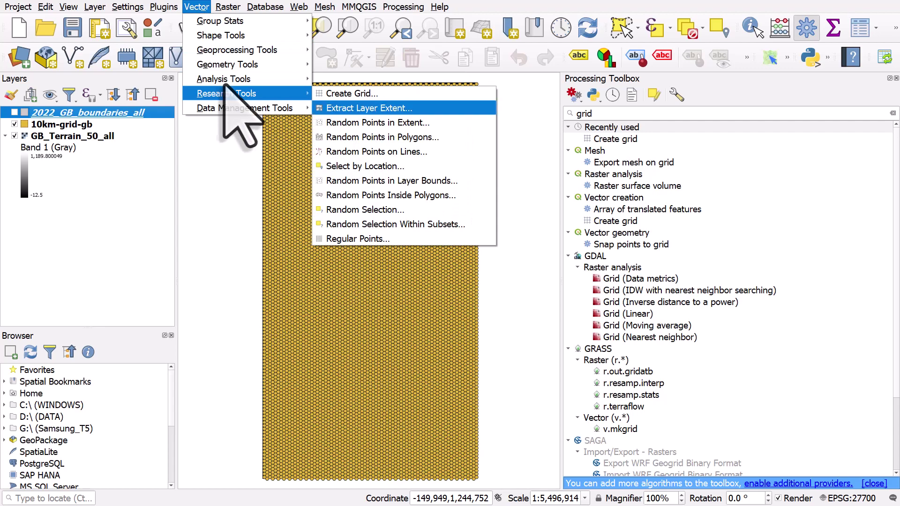
click(401, 166)
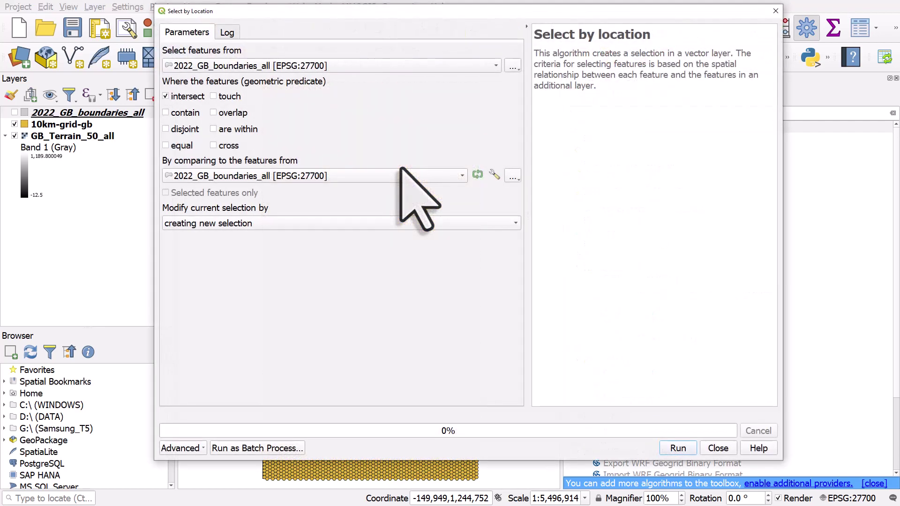
click(353, 67)
click(352, 52)
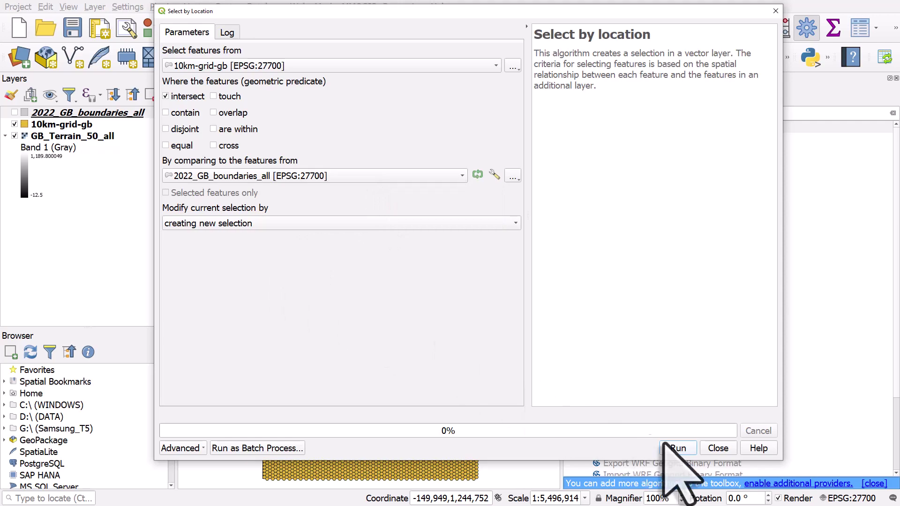
click(678, 448)
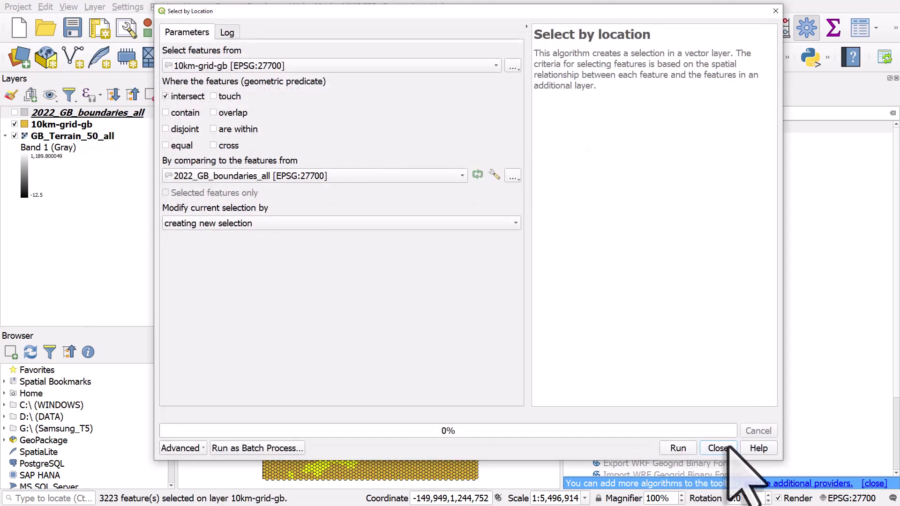
click(719, 448)
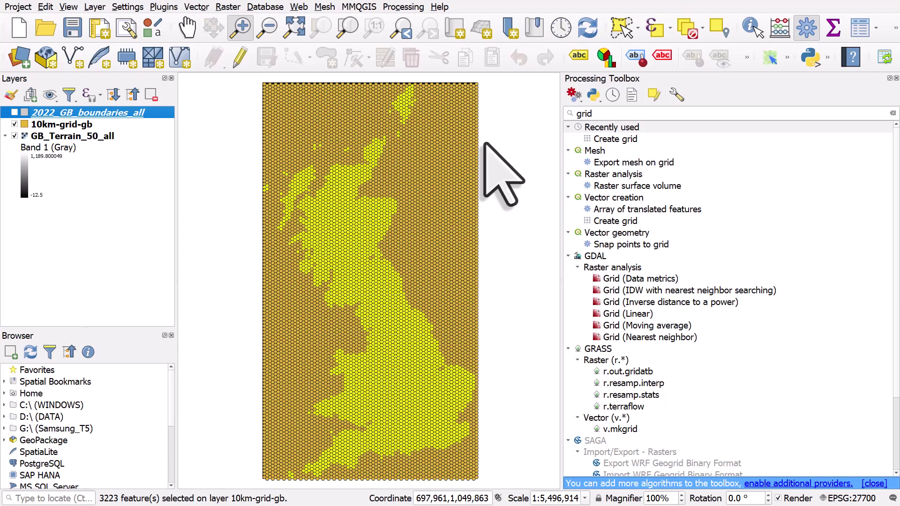
Step: Start exporting only the selected 10km-grid-gb features via Save Selected Features As
click(71, 125)
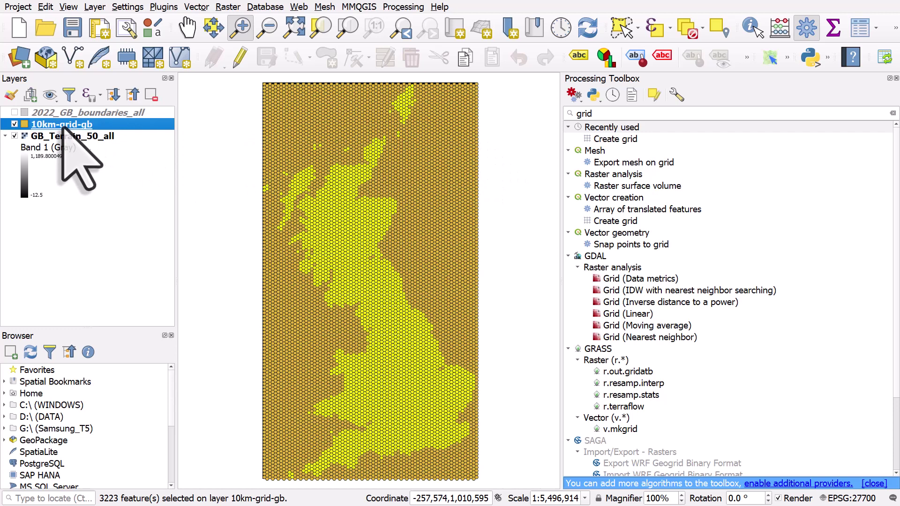
right_click(49, 127)
mouse_move(141, 318)
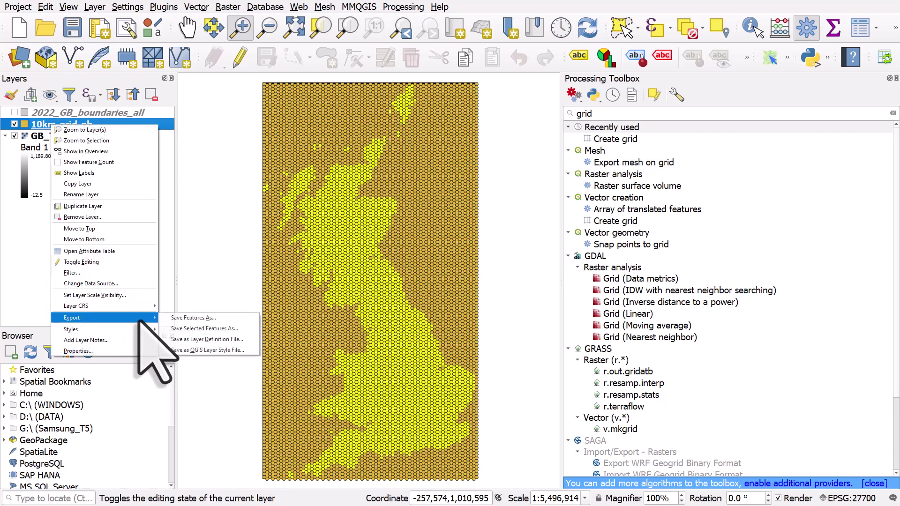
click(244, 329)
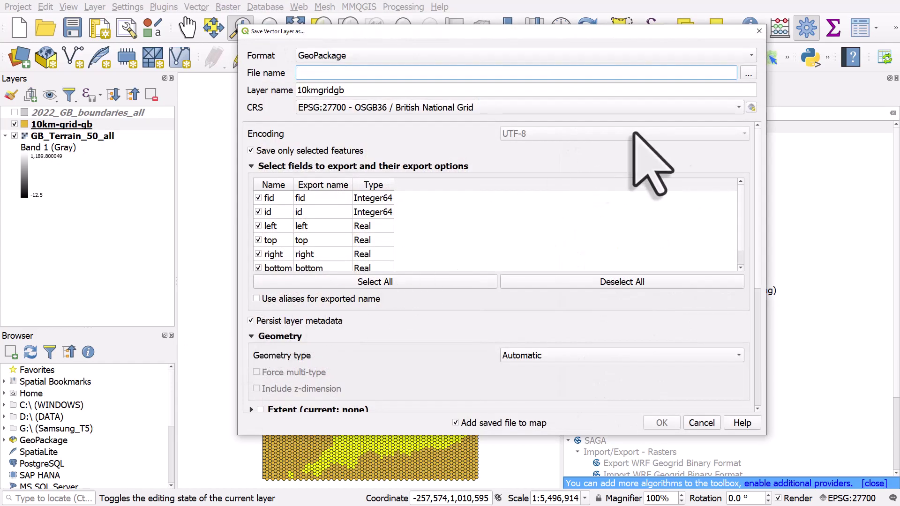
Step: Name both file and layer 10km-grid-gb-land and export the selection
click(747, 73)
text(-land.gpkg)
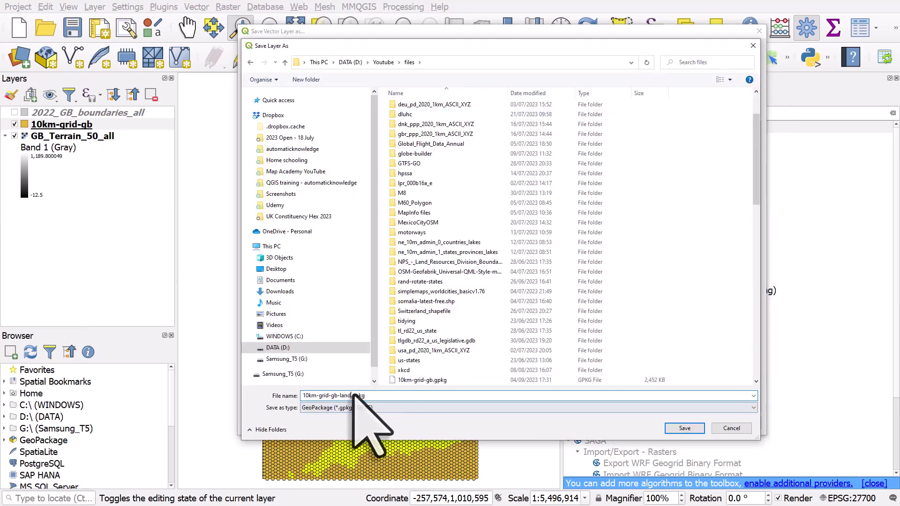
drag(350, 395, 304, 396)
key(ctrl+c)
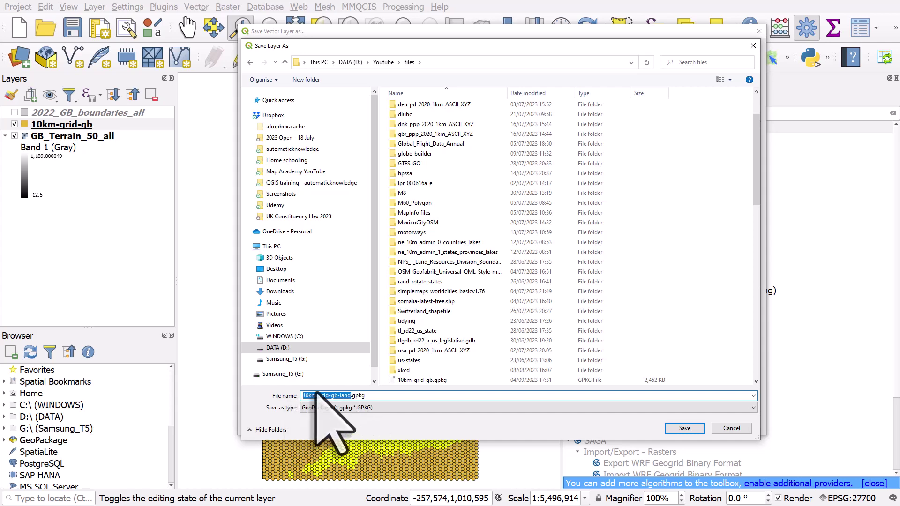
click(681, 428)
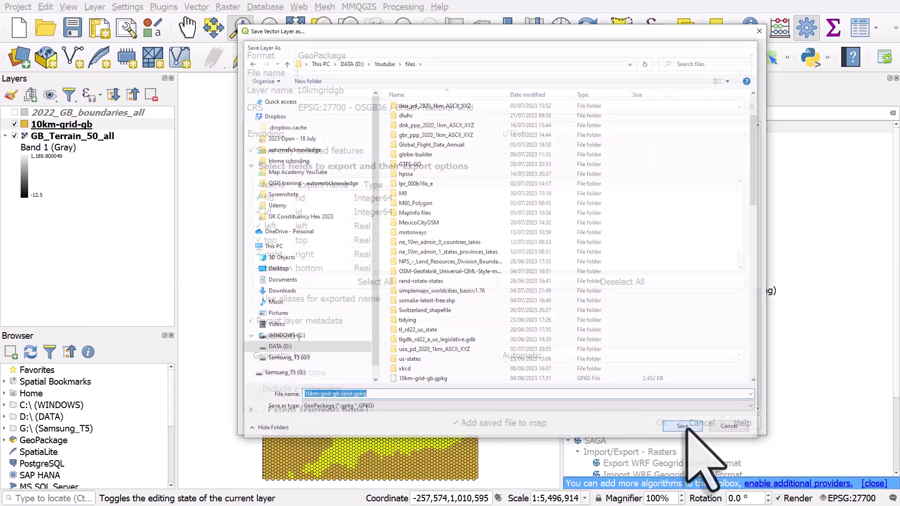
double_click(368, 92)
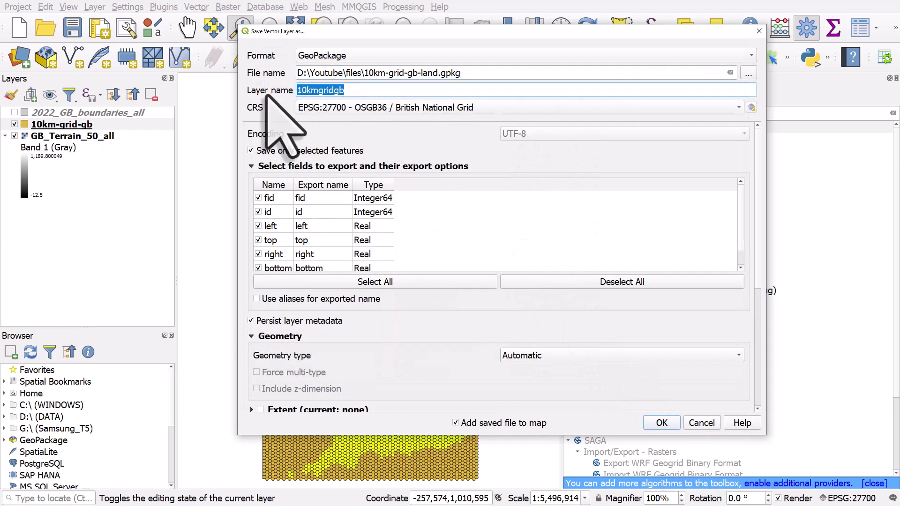
key(ctrl+v)
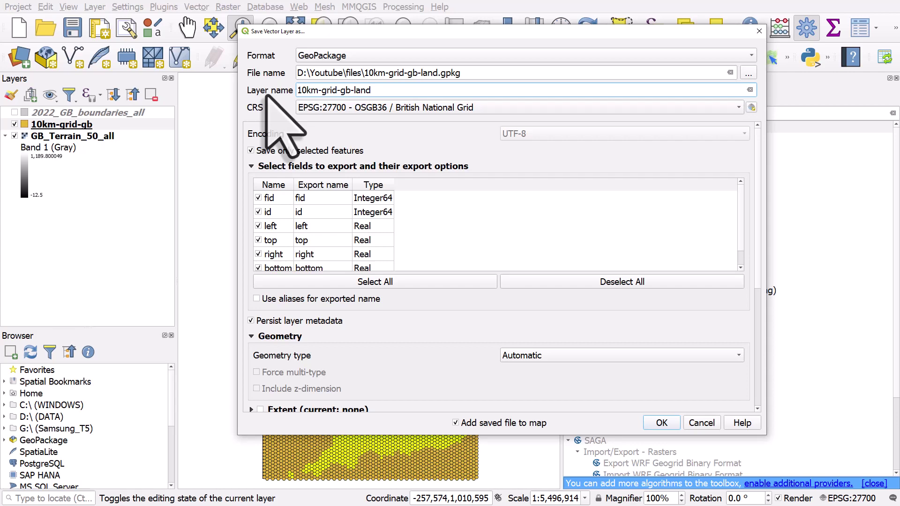
click(662, 424)
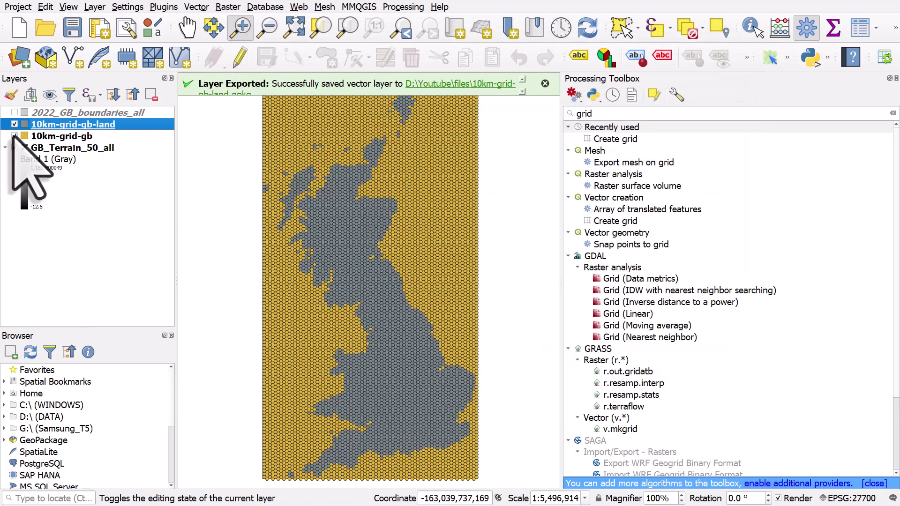
Step: Hide the full 10km-grid-gb grid, dismiss the export message and zoom into Scotland
click(14, 136)
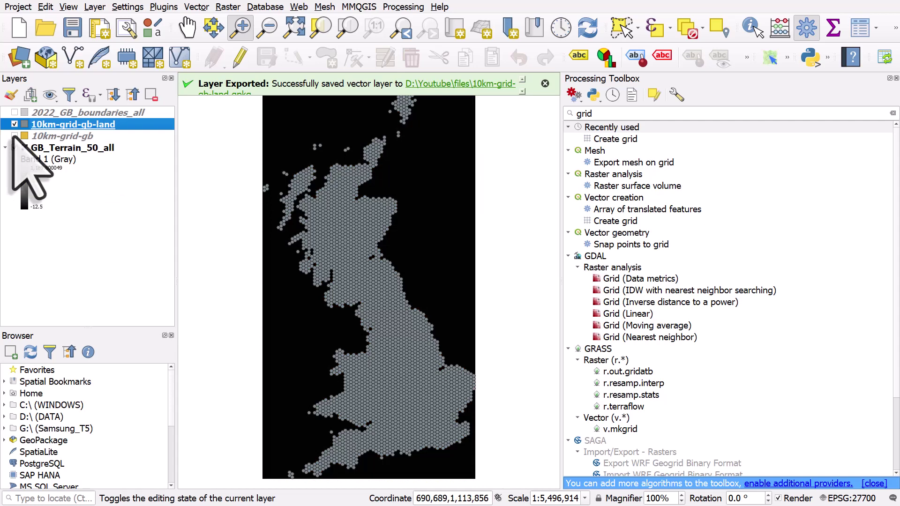
click(545, 84)
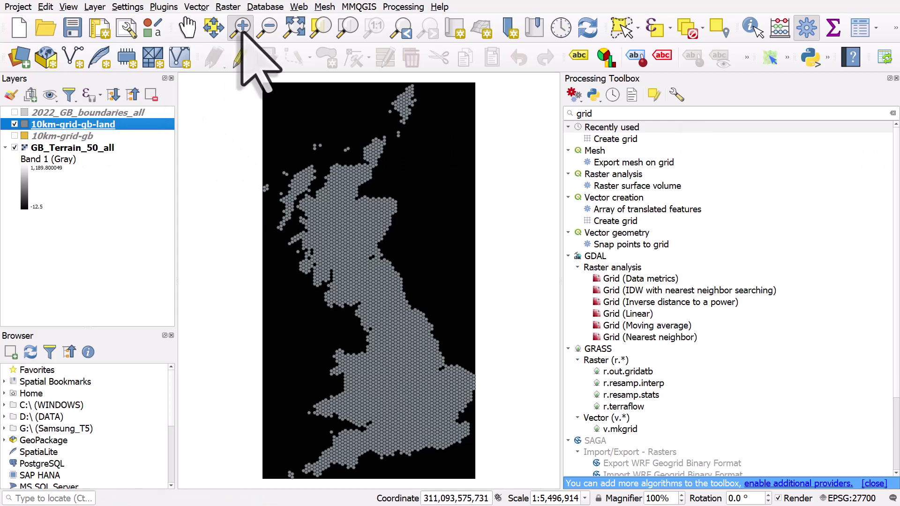
drag(321, 202, 394, 260)
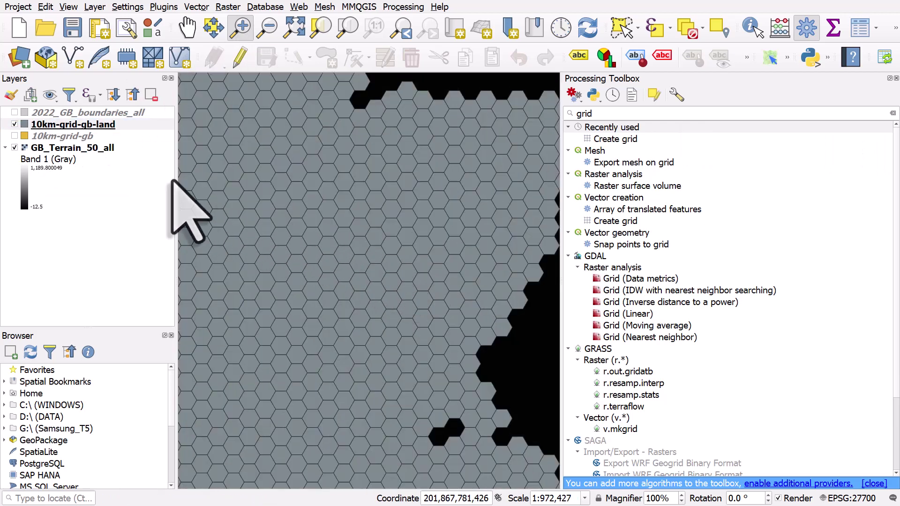
Step: Compare the land hexagons with the terrain, then zoom back to full GB extent
click(14, 124)
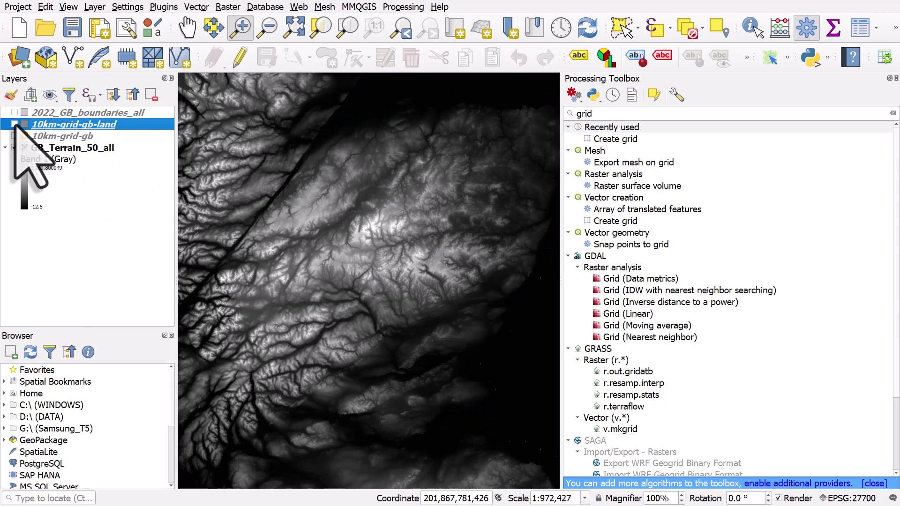
click(15, 125)
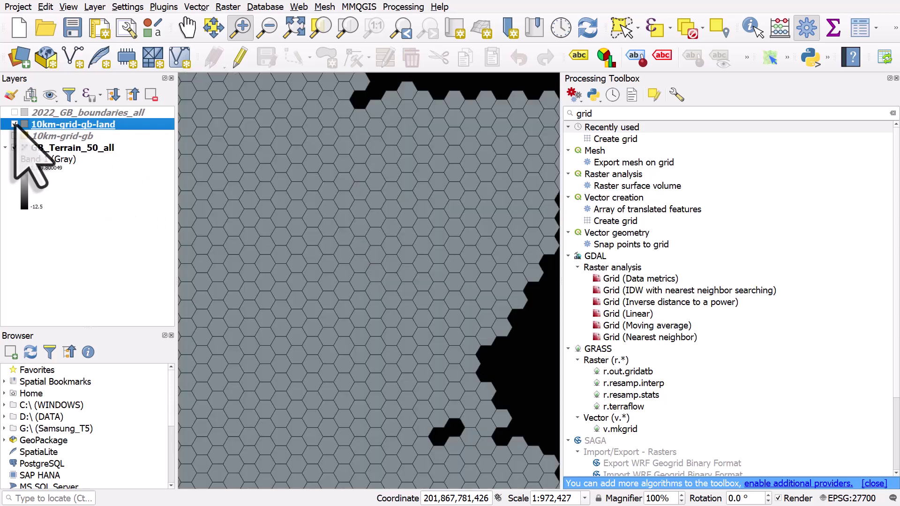
click(15, 124)
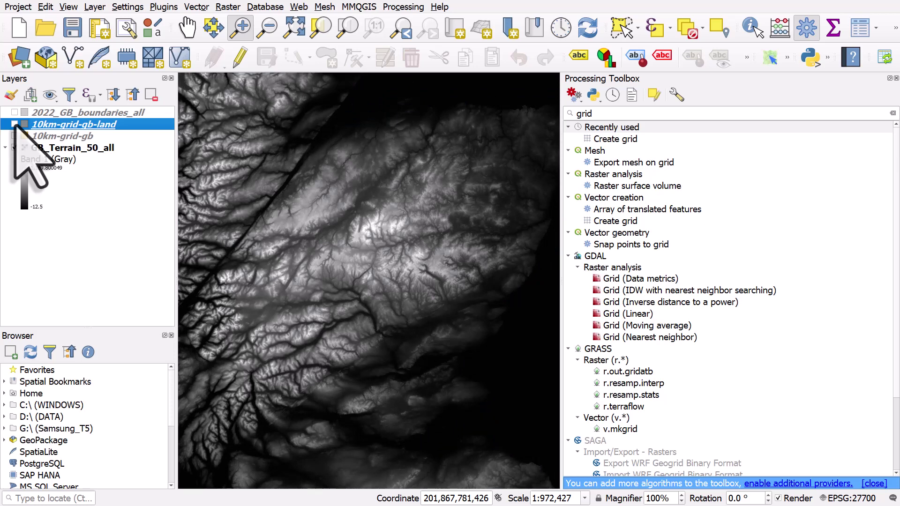
click(15, 124)
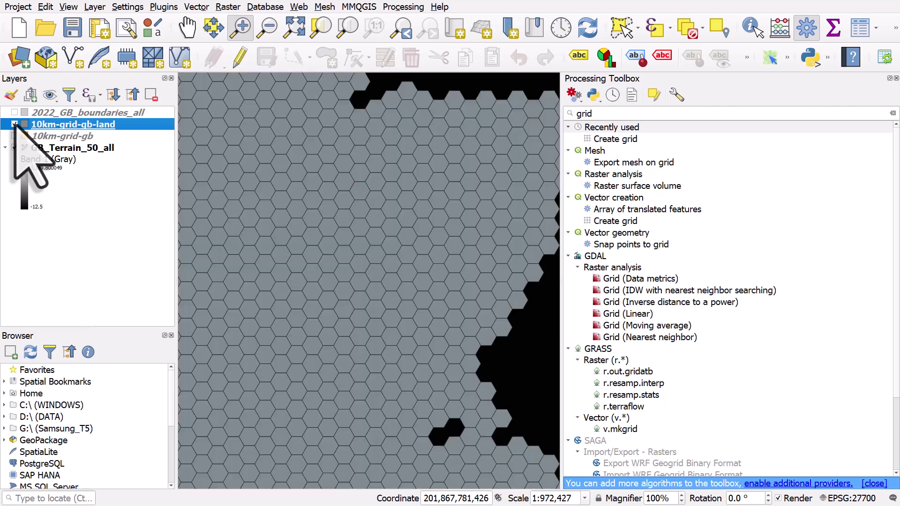
click(347, 29)
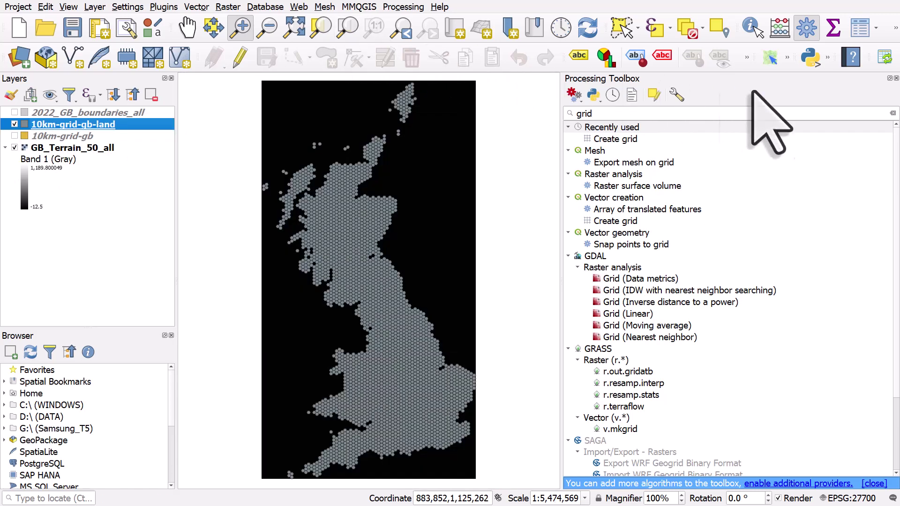
Step: Search the Processing Toolbox for 'zonal' and browse the Raster menu
click(893, 113)
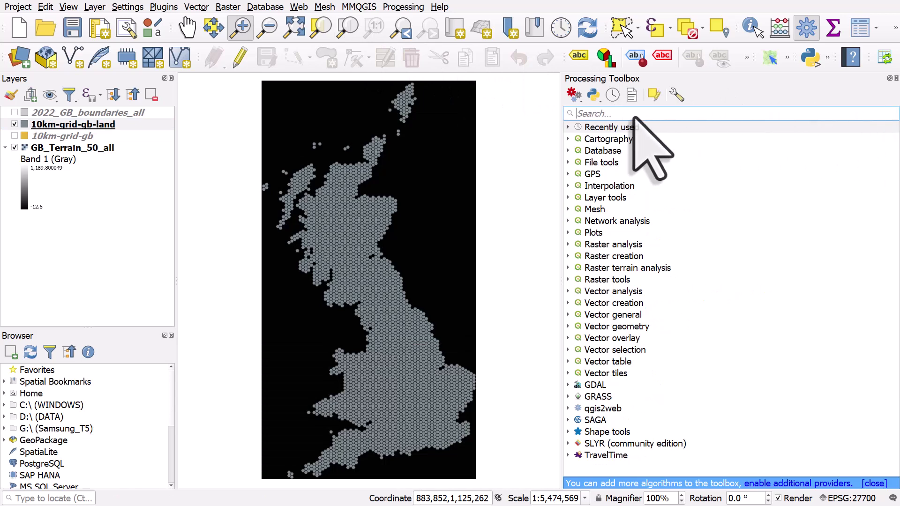
text(zonal)
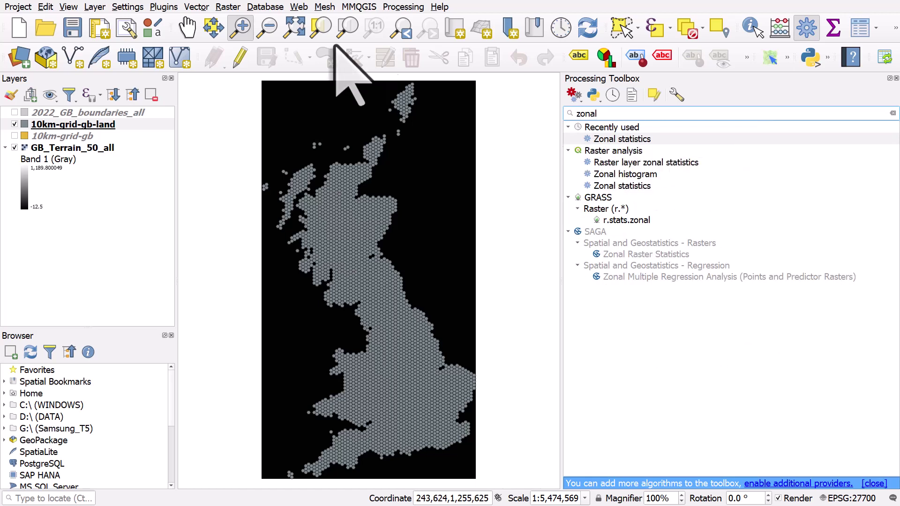
click(229, 7)
mouse_move(236, 51)
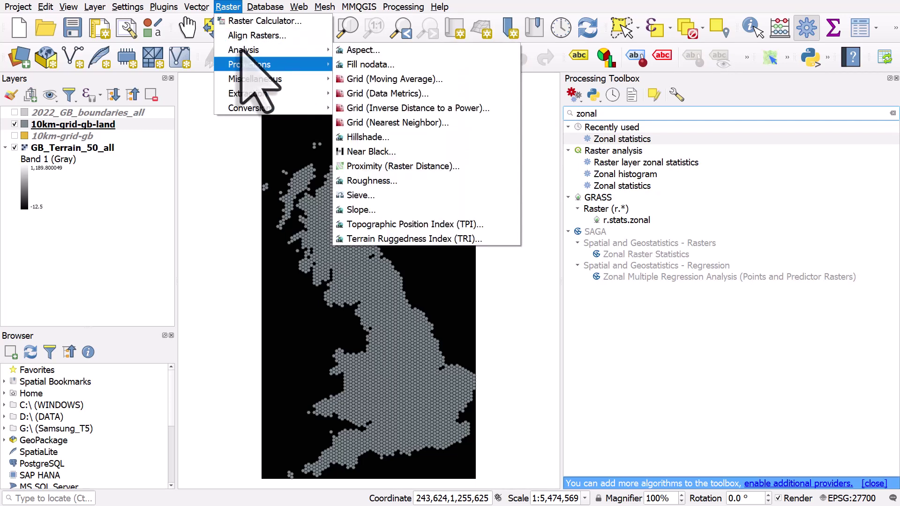
mouse_move(242, 78)
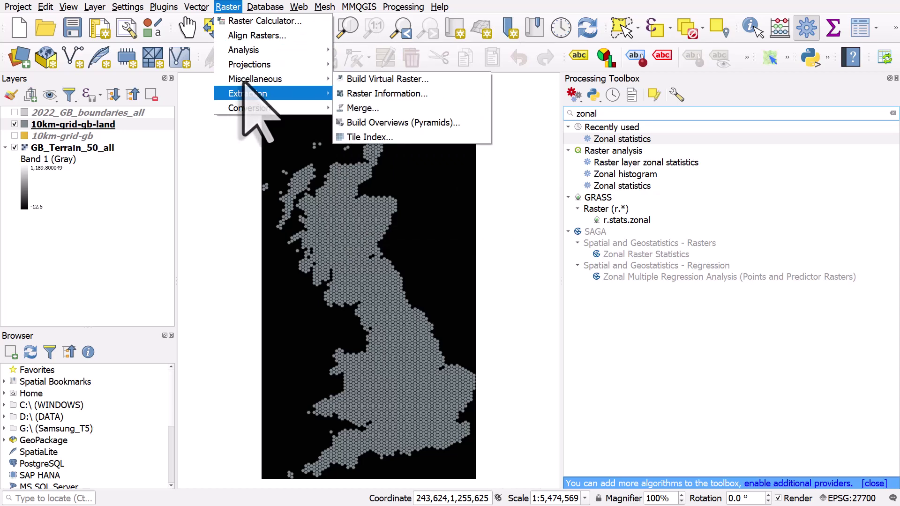
mouse_move(247, 111)
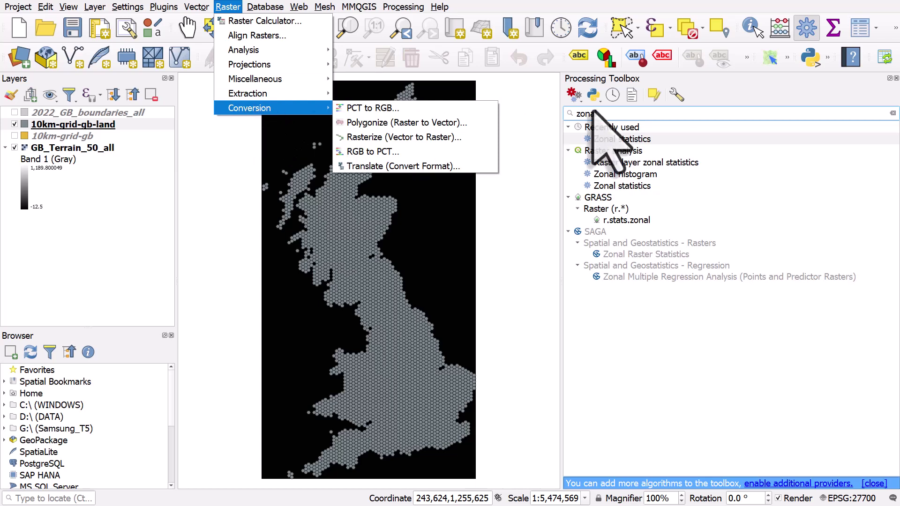
Step: Open Zonal statistics from the Raster analysis group
double_click(636, 113)
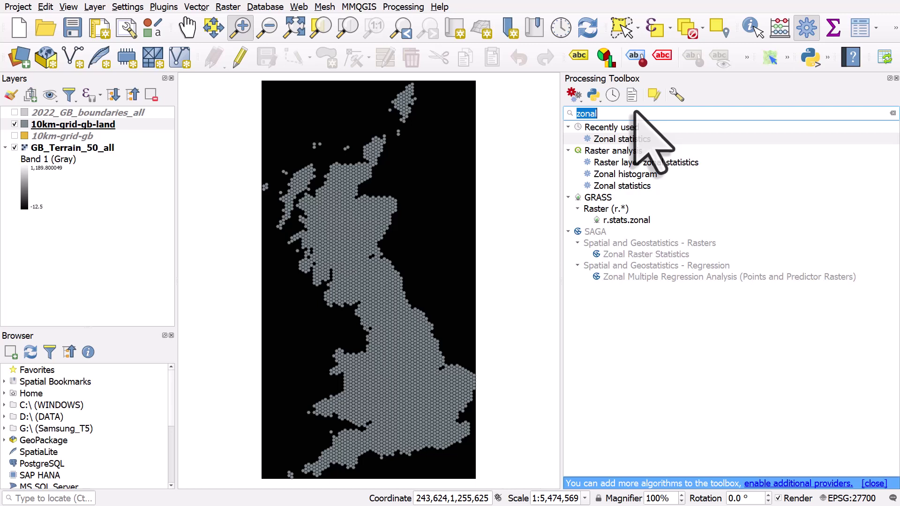
click(628, 138)
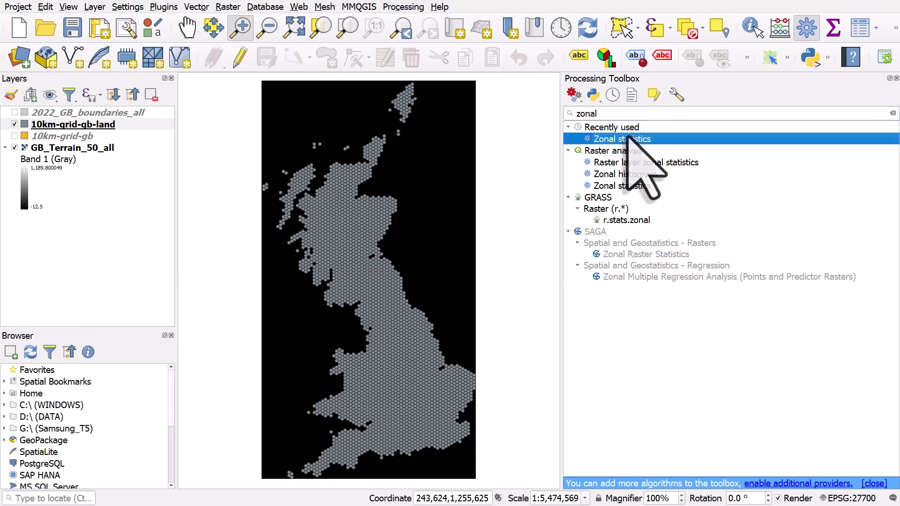
click(626, 175)
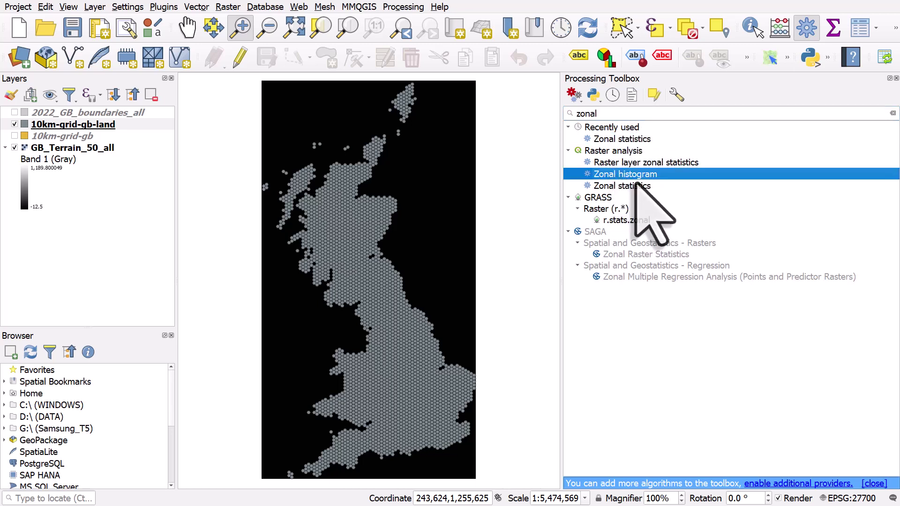
click(635, 186)
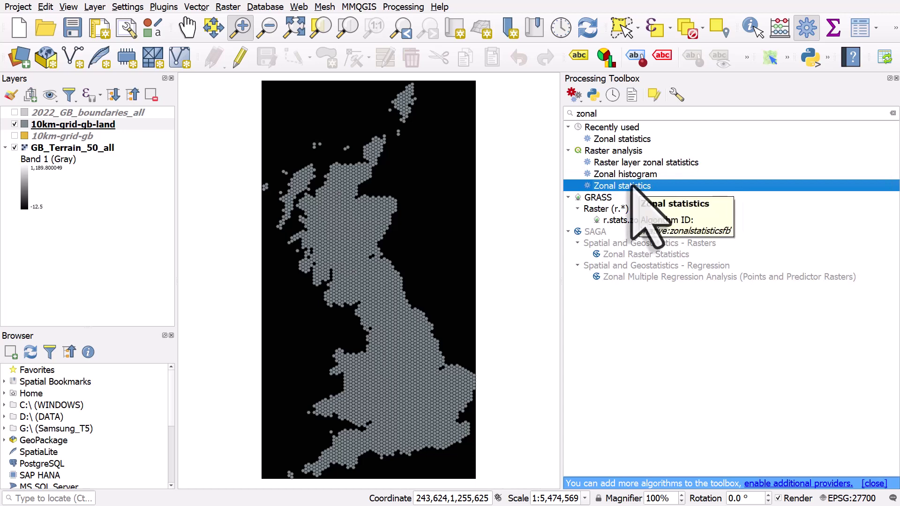
double_click(635, 186)
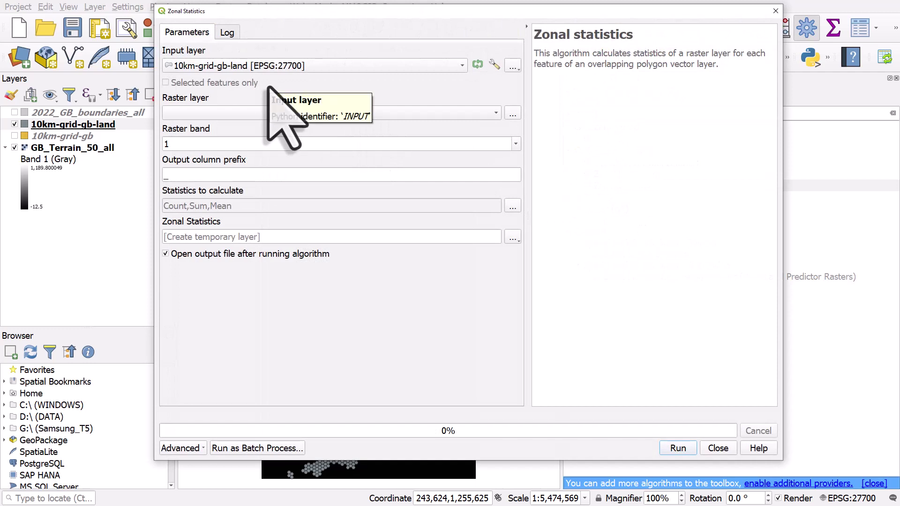
Step: Use 10km-grid-gb-land as input and GB_Terrain_50_all as raster, checking the '_' prefix
click(199, 67)
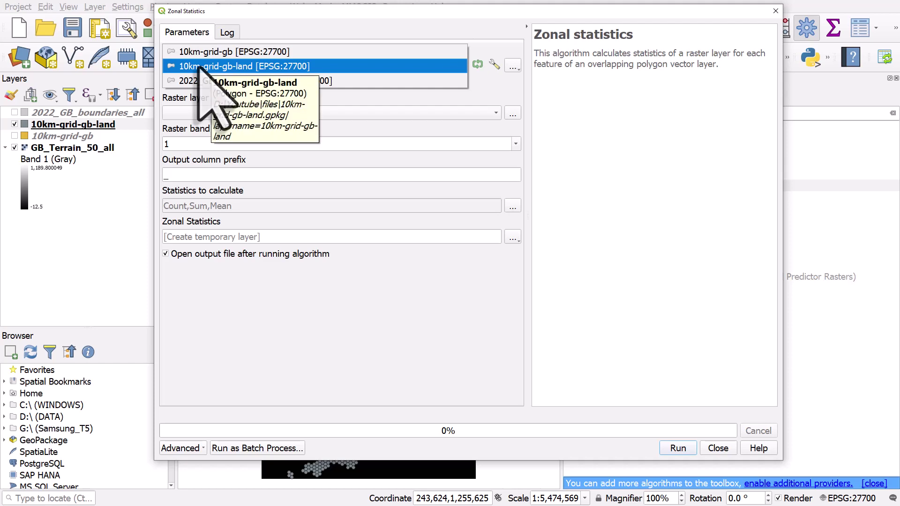
click(247, 67)
click(232, 114)
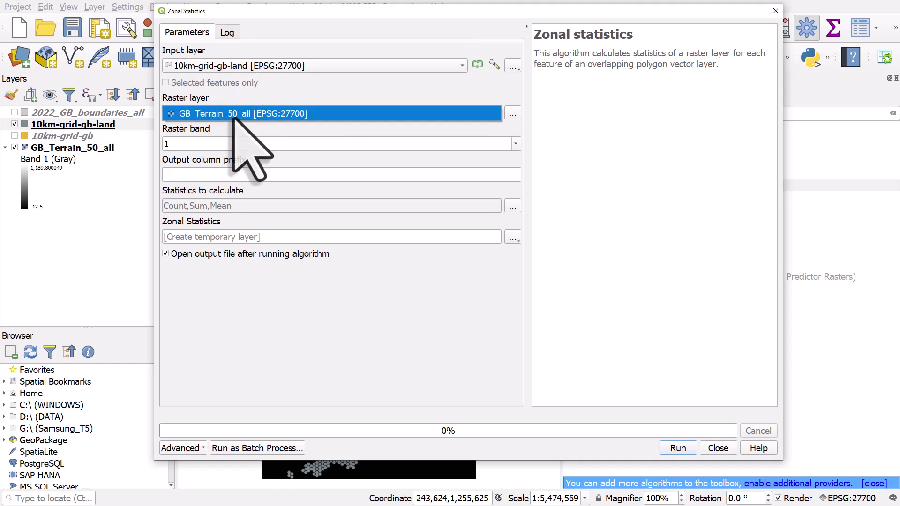
click(234, 115)
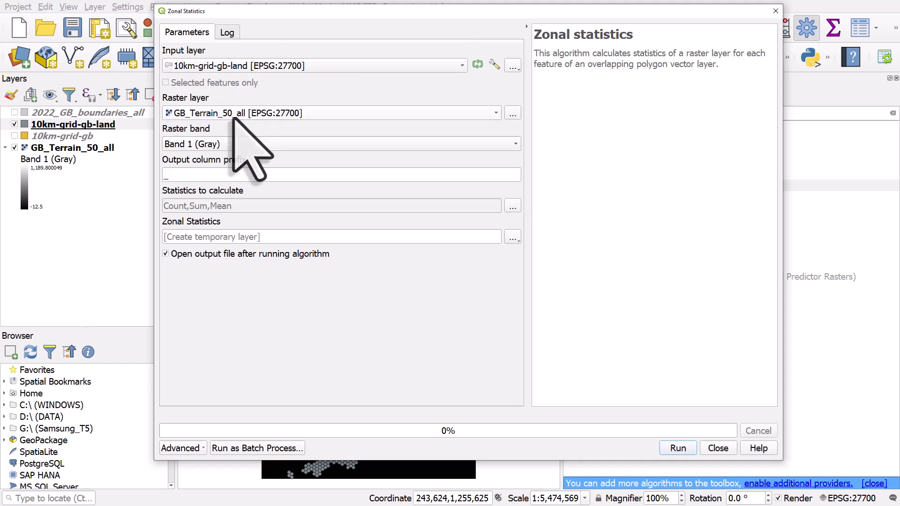
click(215, 174)
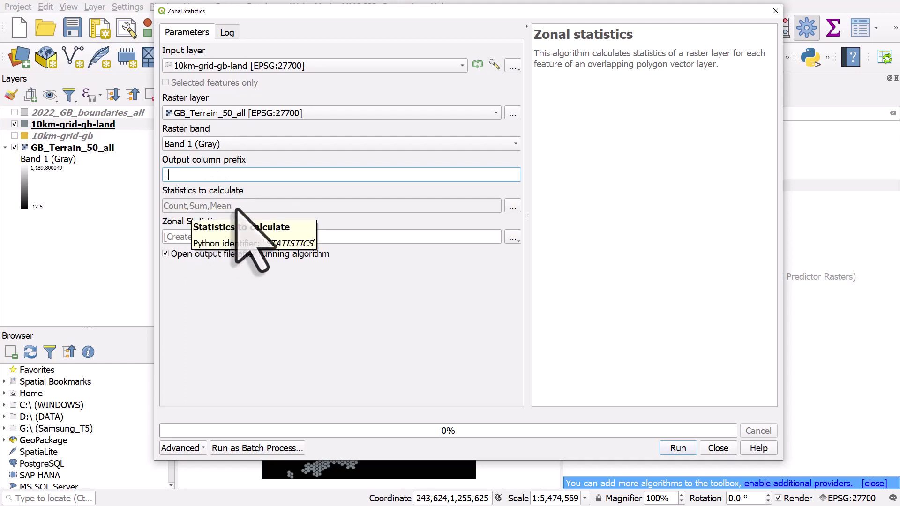
Step: Limit the statistics to Maximum only, dropping Count, Sum and Mean
click(513, 206)
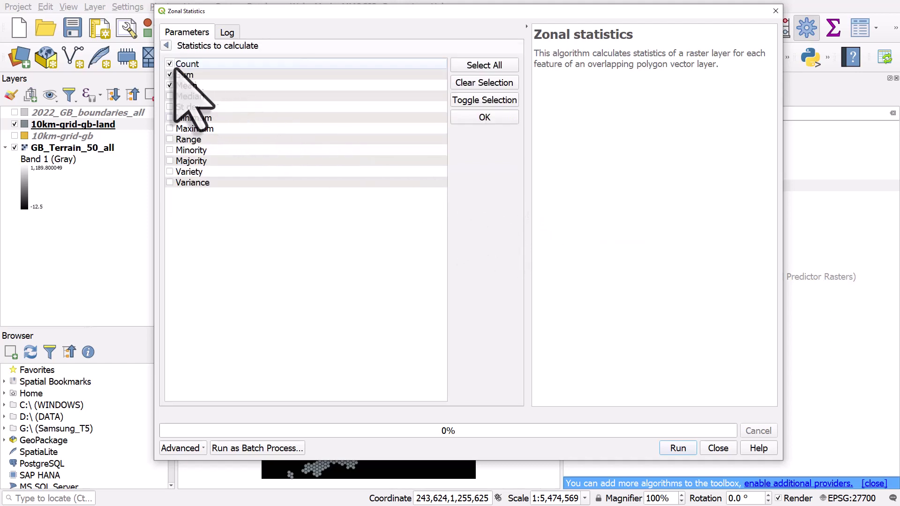
click(169, 64)
click(170, 74)
click(170, 85)
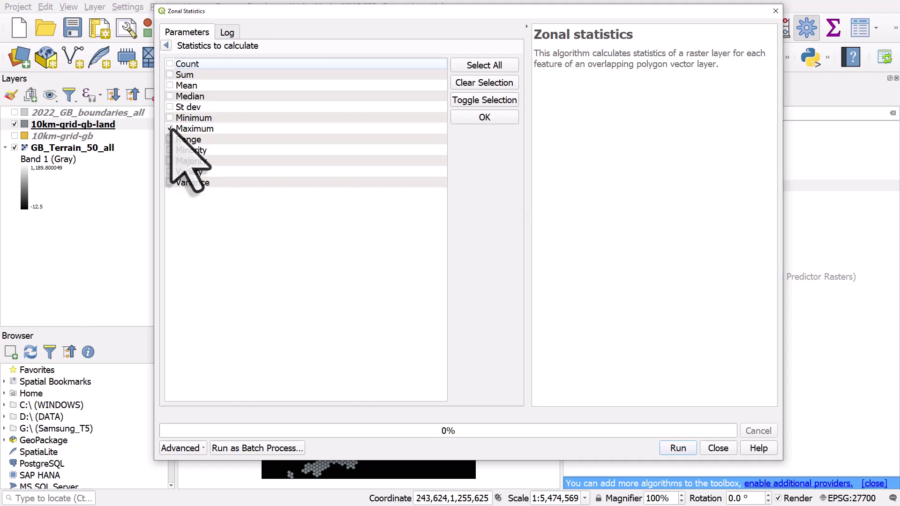
click(485, 118)
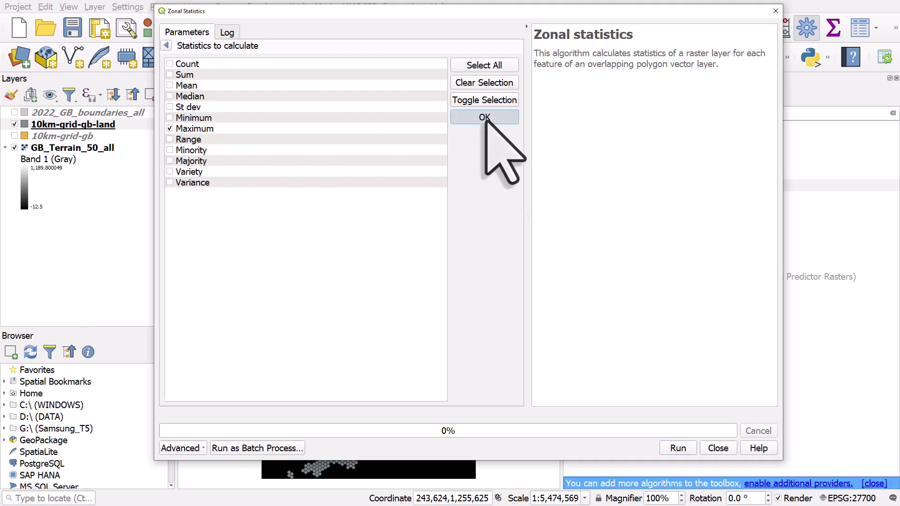
click(512, 207)
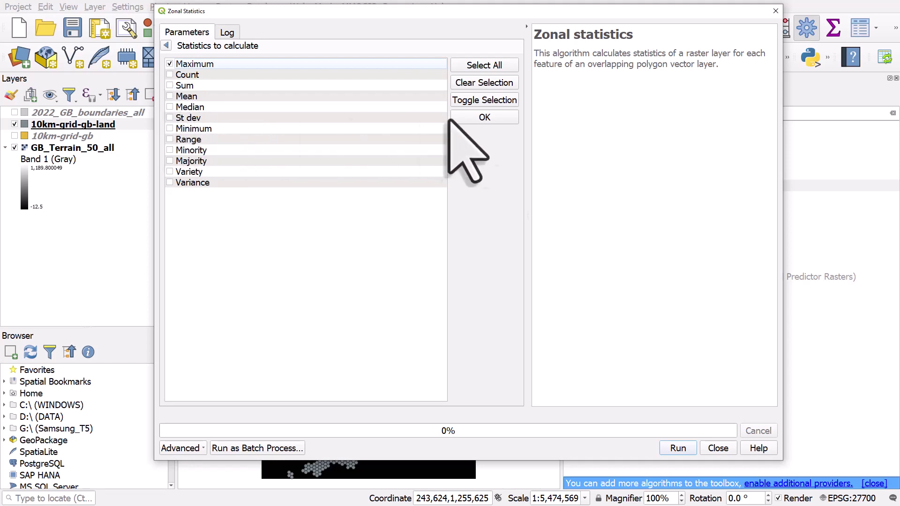
click(474, 120)
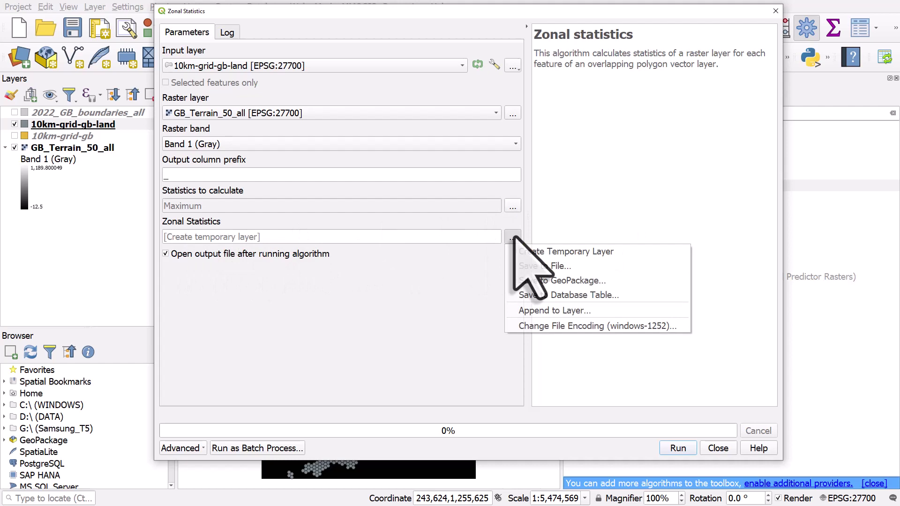
Step: Set the output to layer 10km-elev-max-gb in a new D:/Youtube/files/10km-elev-max-gb.gpkg GeoPackage
click(581, 284)
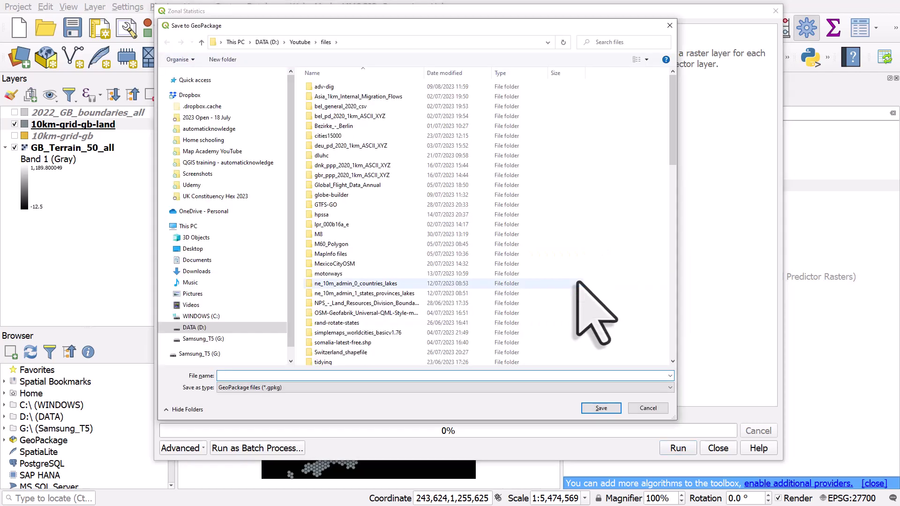
text(10km)
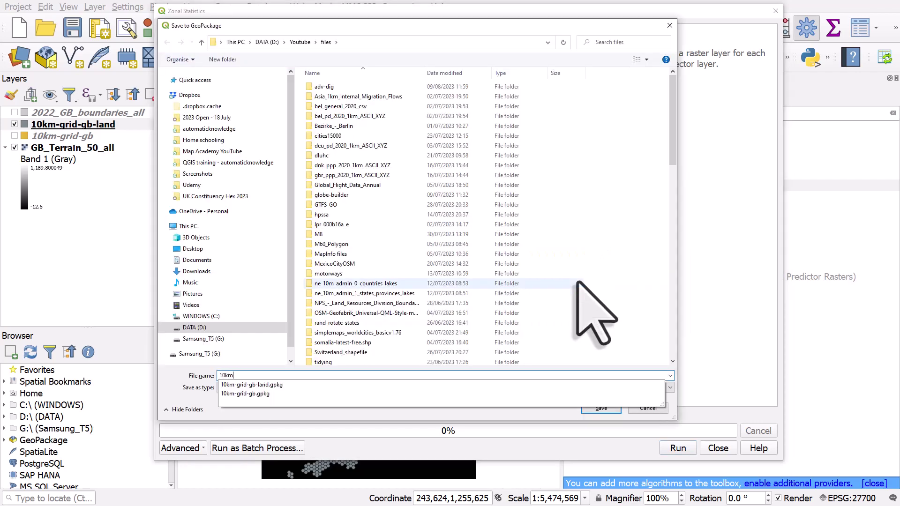
text(-elev-max-gb)
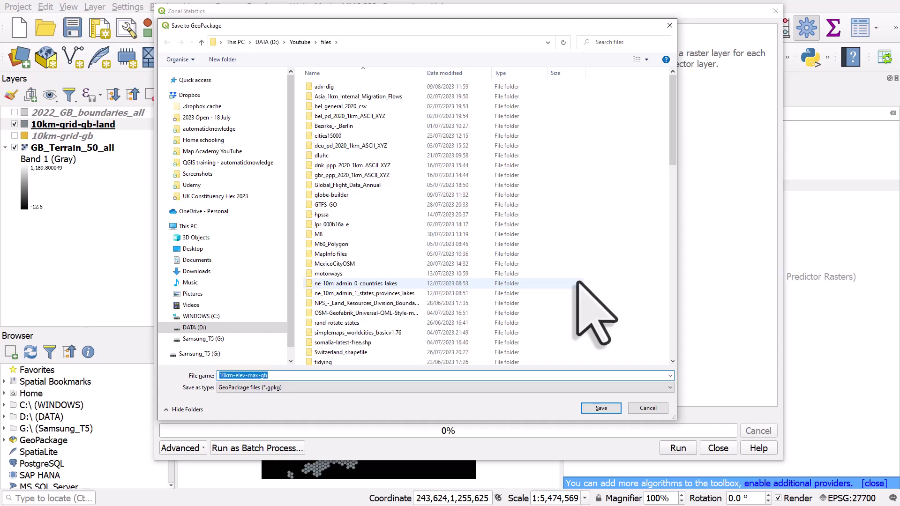
click(601, 408)
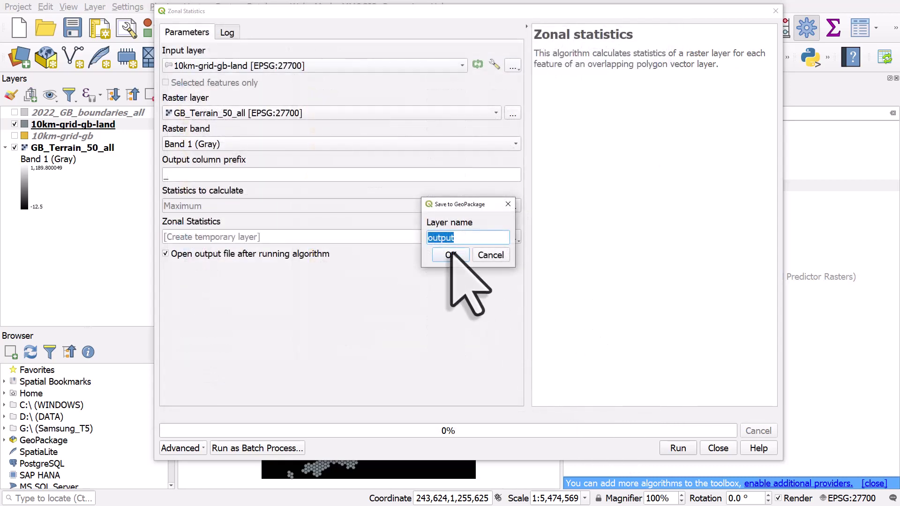
text(10km-elev-max-gb)
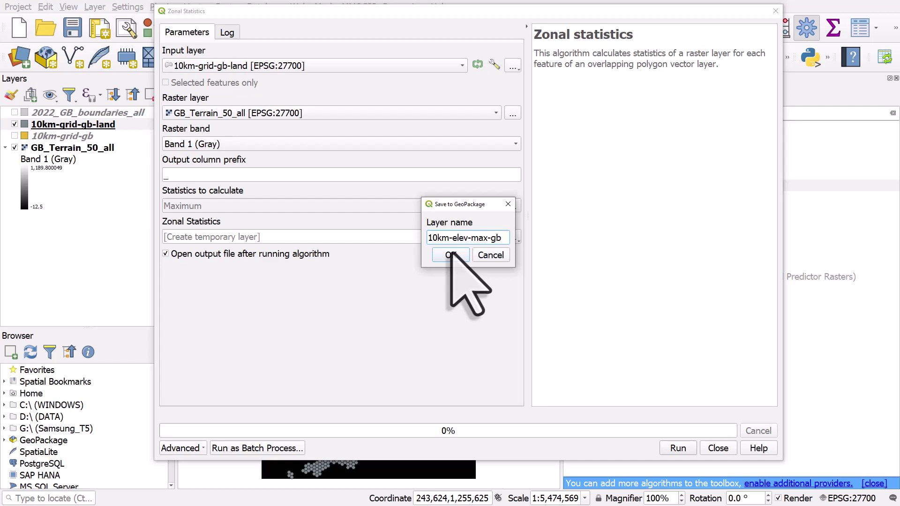
click(451, 256)
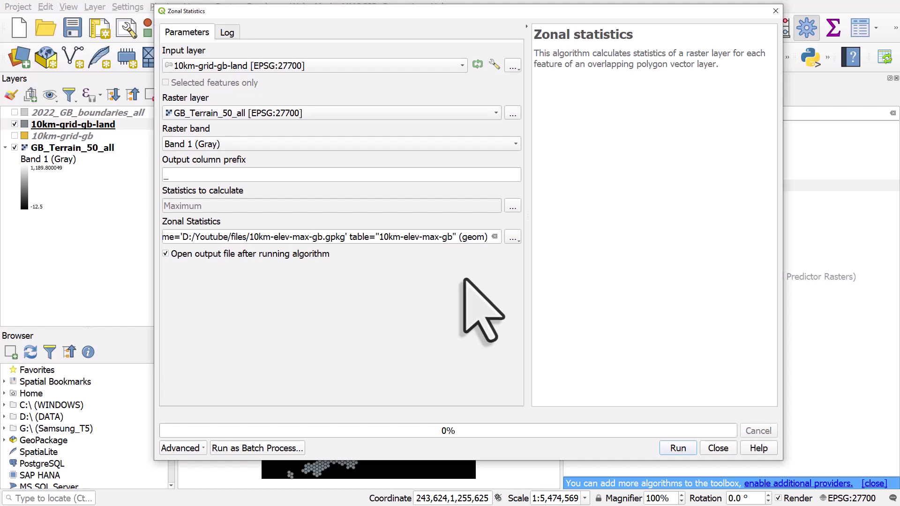
Step: Run Zonal statistics to add the 10km-elev-max-gb layer, then review the log of the 29.92-second run
click(677, 448)
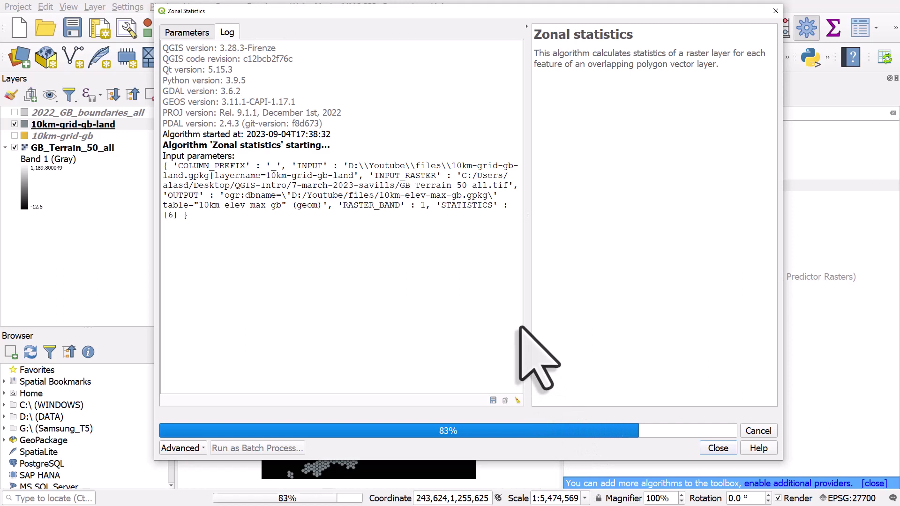
click(192, 29)
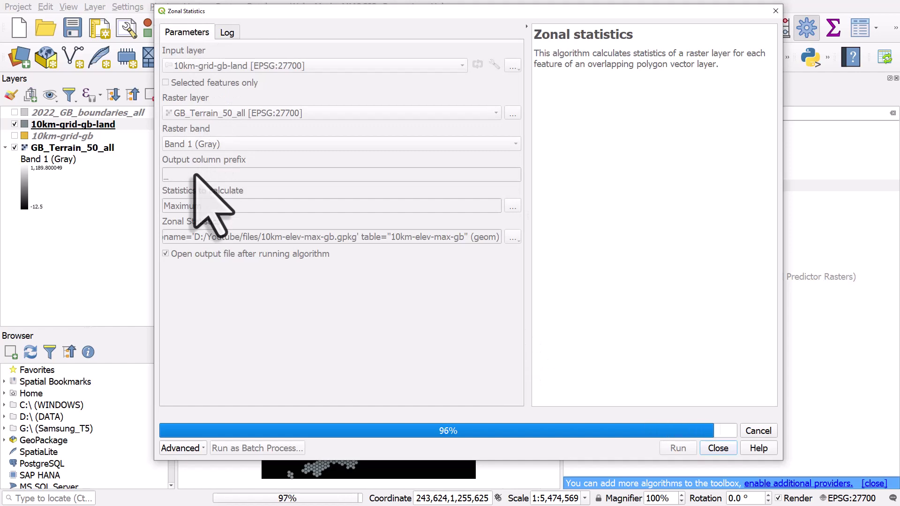
click(226, 33)
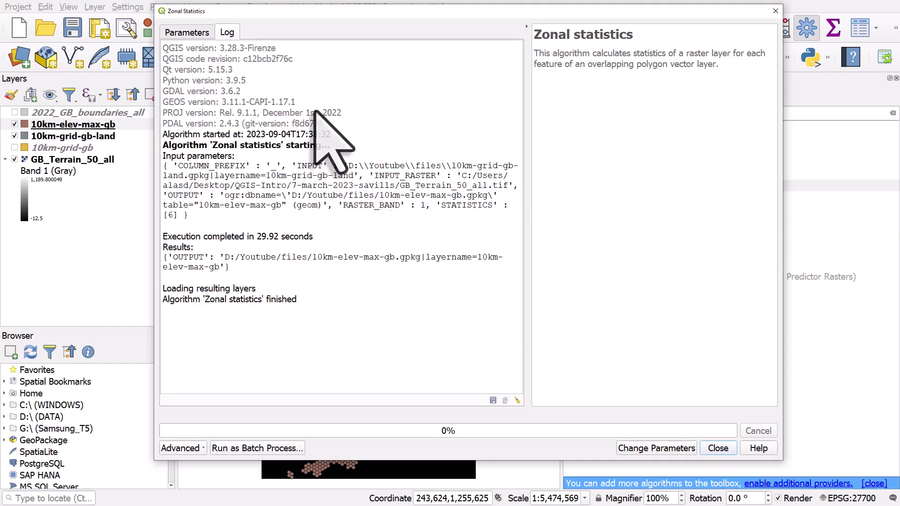
click(718, 449)
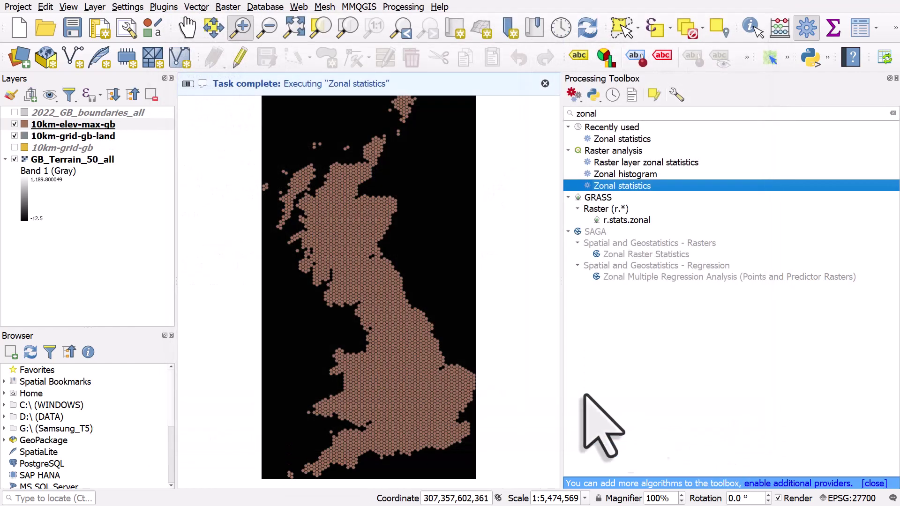
click(15, 159)
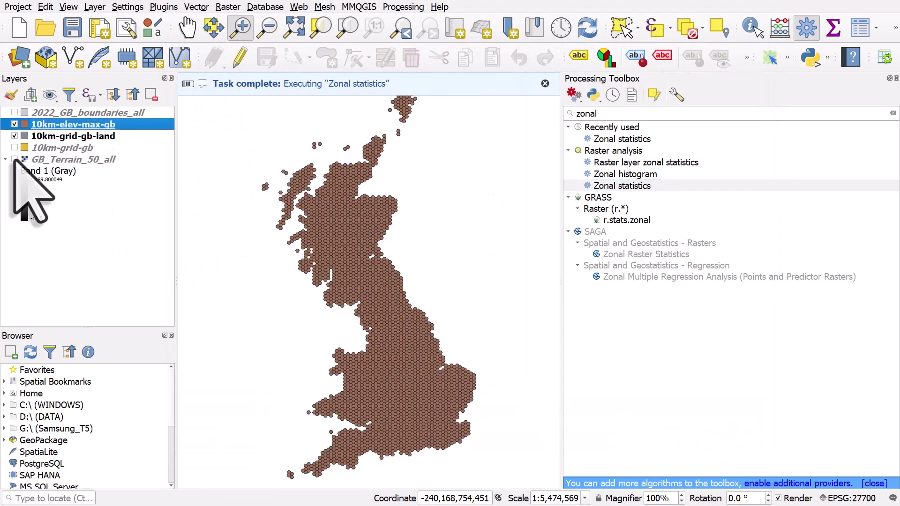
click(34, 139)
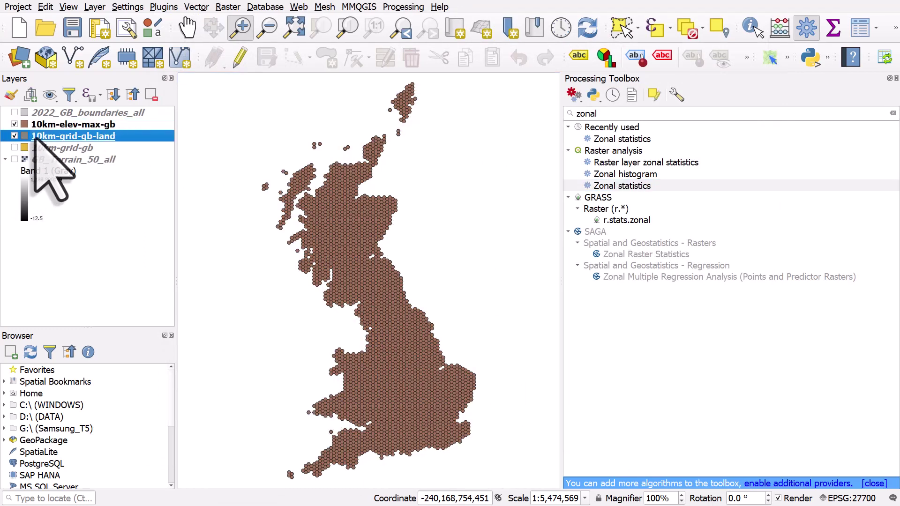
click(15, 125)
click(861, 29)
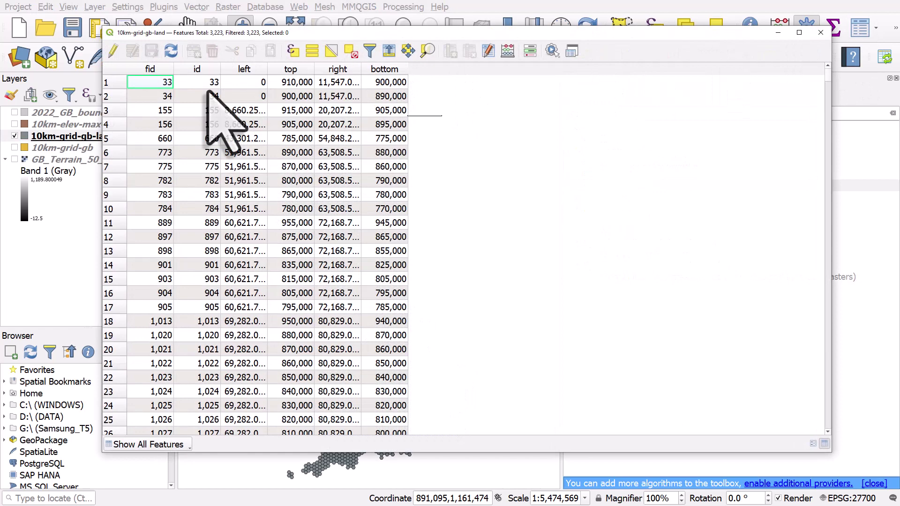
click(821, 32)
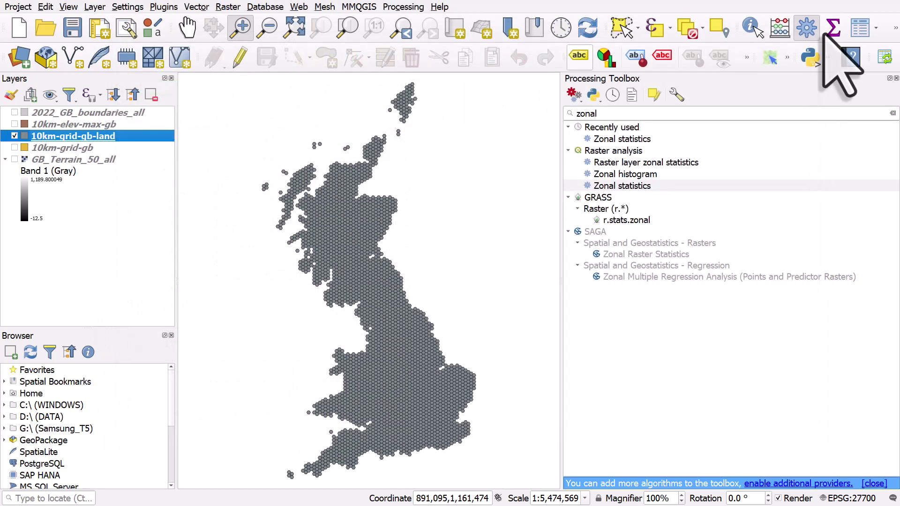
click(15, 136)
click(14, 123)
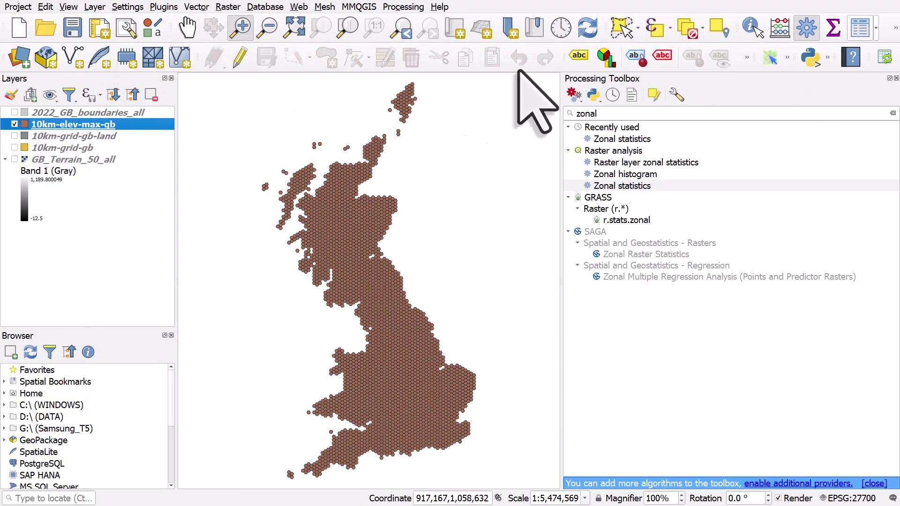
click(860, 28)
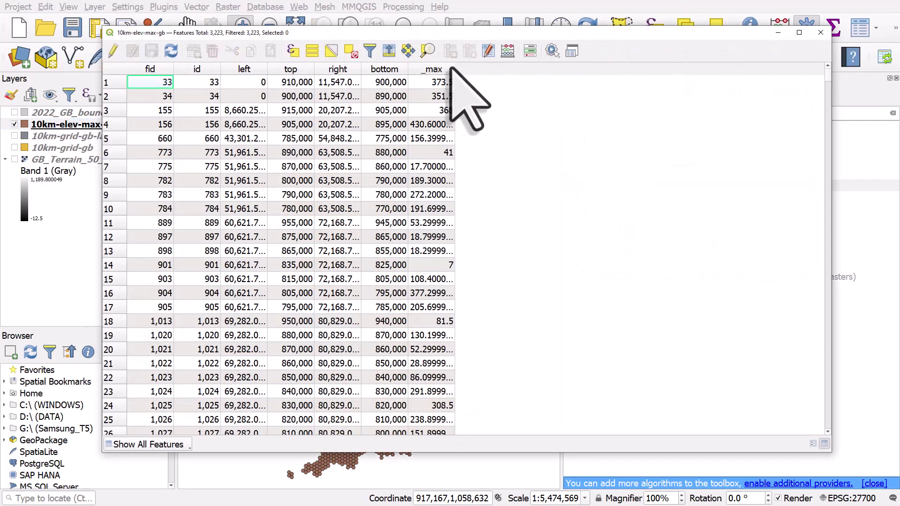
click(436, 69)
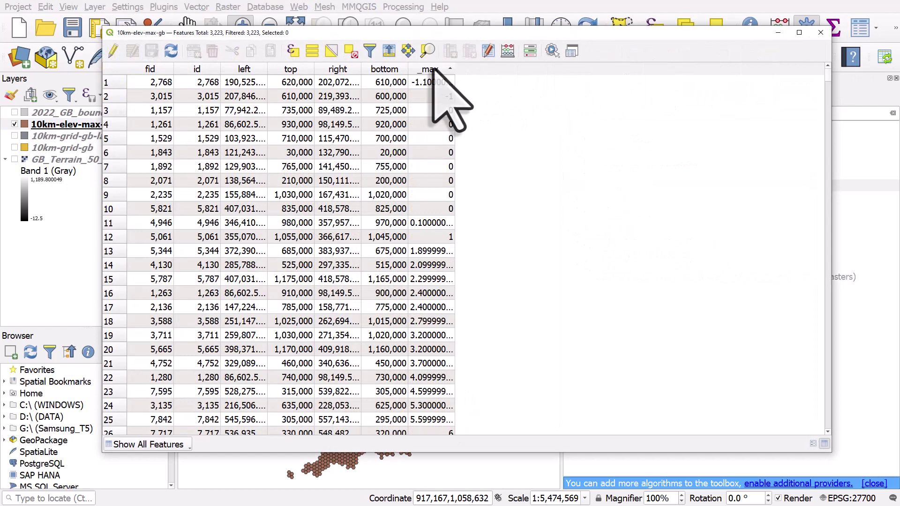
click(435, 69)
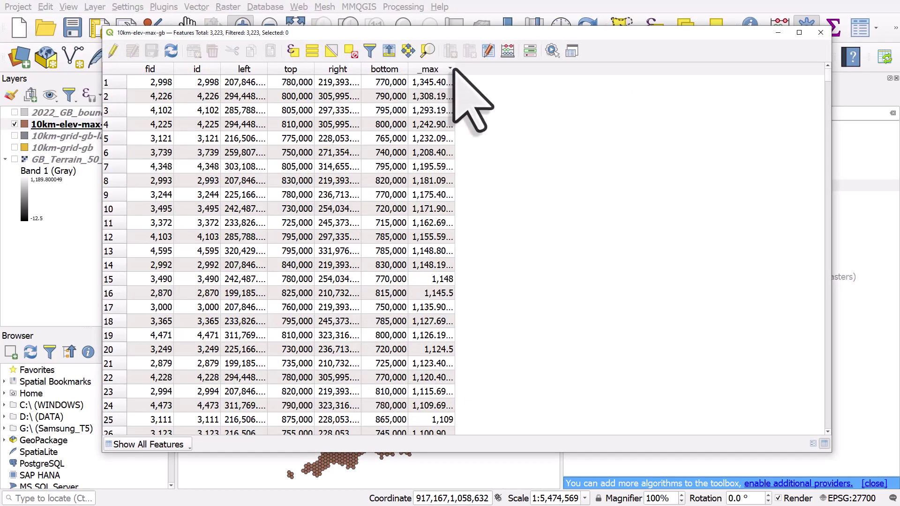
double_click(454, 69)
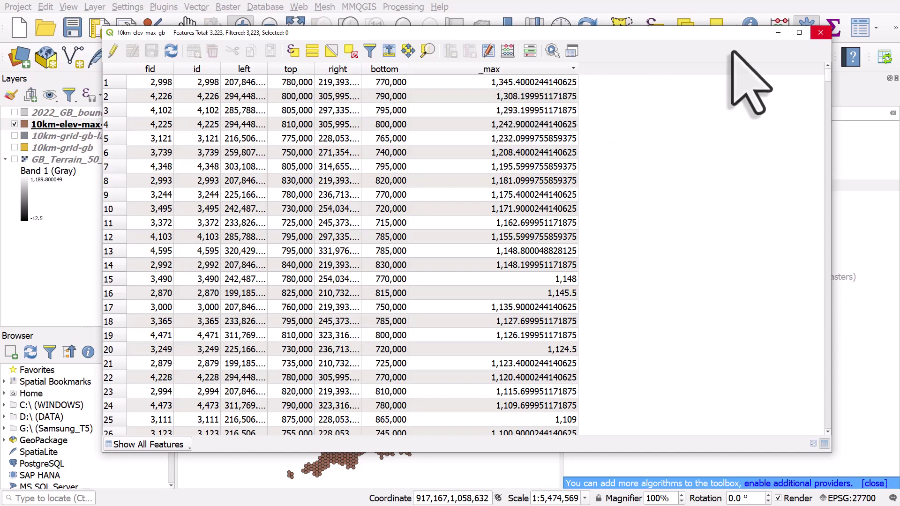
click(821, 32)
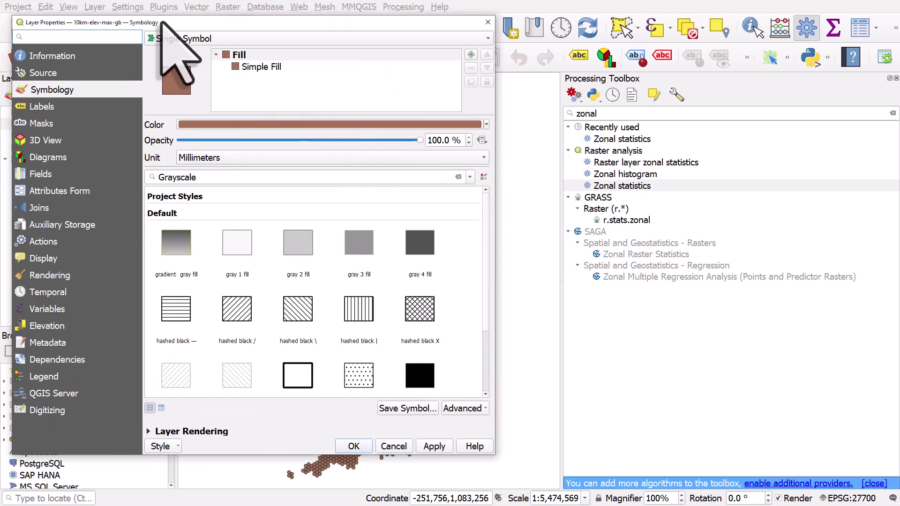
Step: Switch the 10km-elev-max-gb layer to a Graduated style classified on the _max field
drag(153, 14, 273, 17)
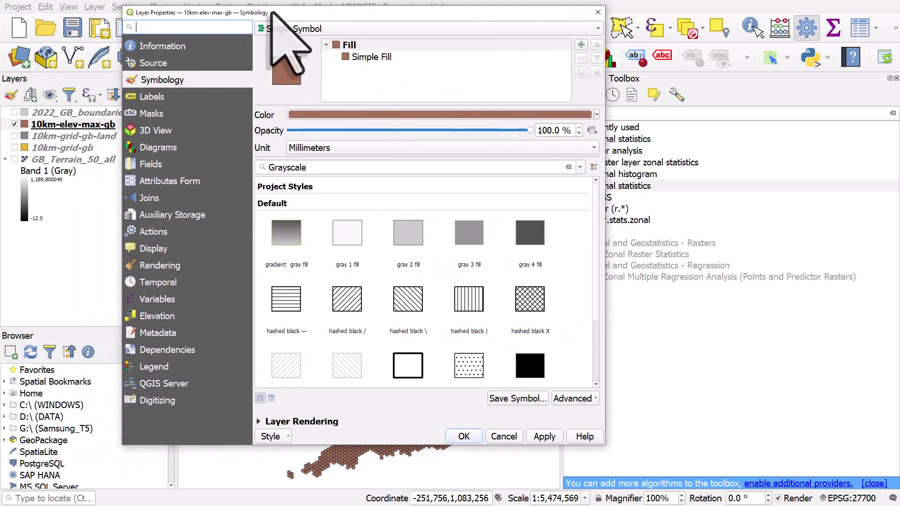
click(288, 30)
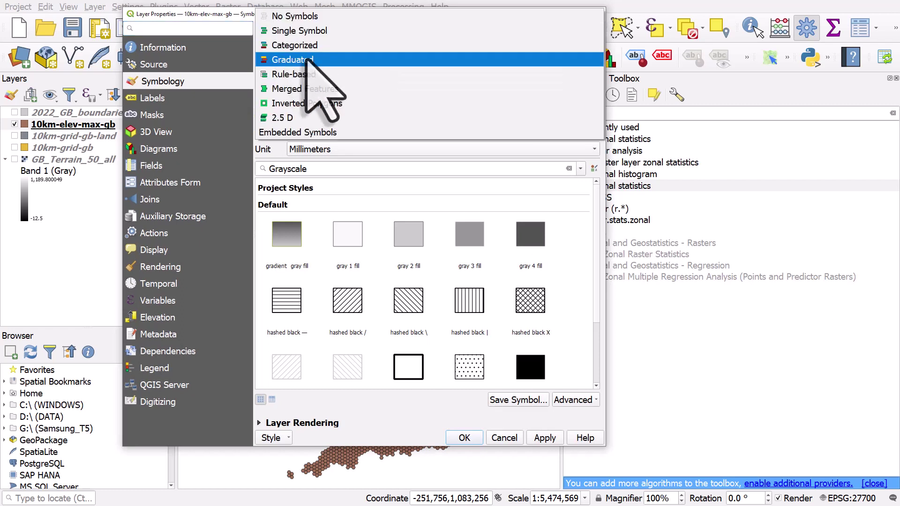
click(307, 60)
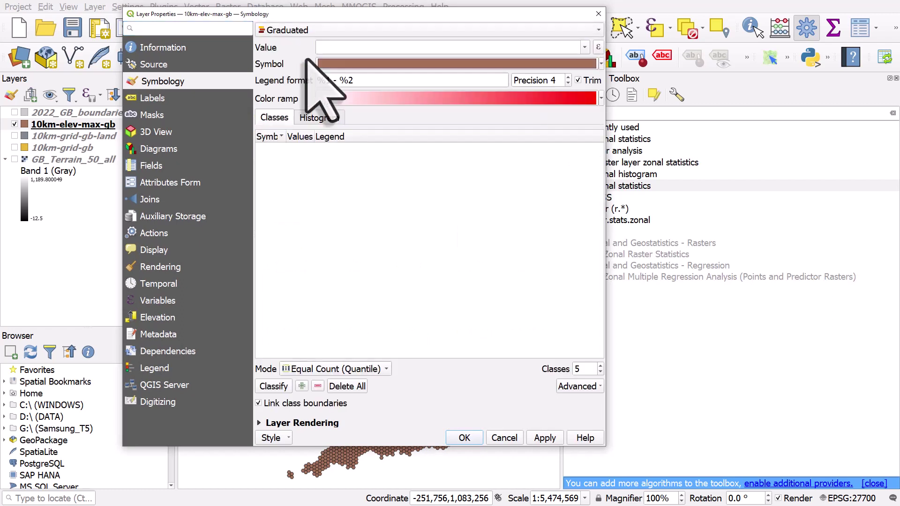
click(585, 48)
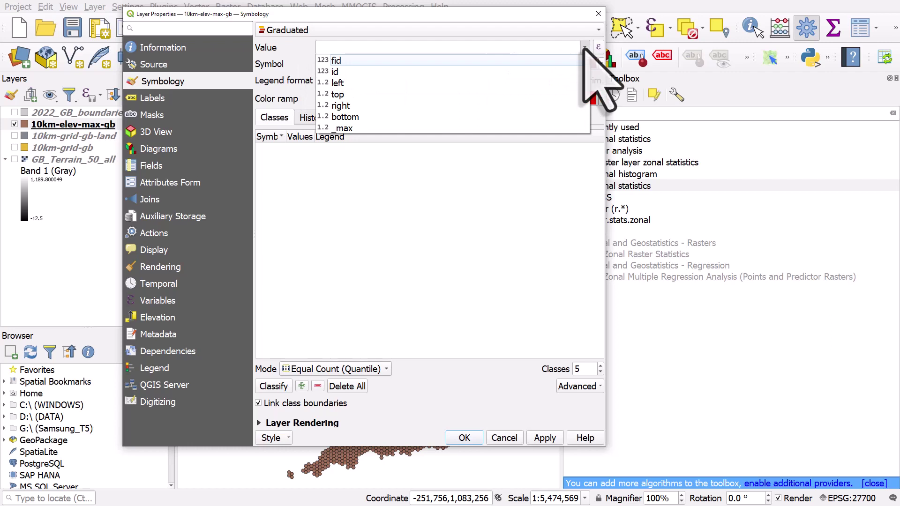
click(354, 128)
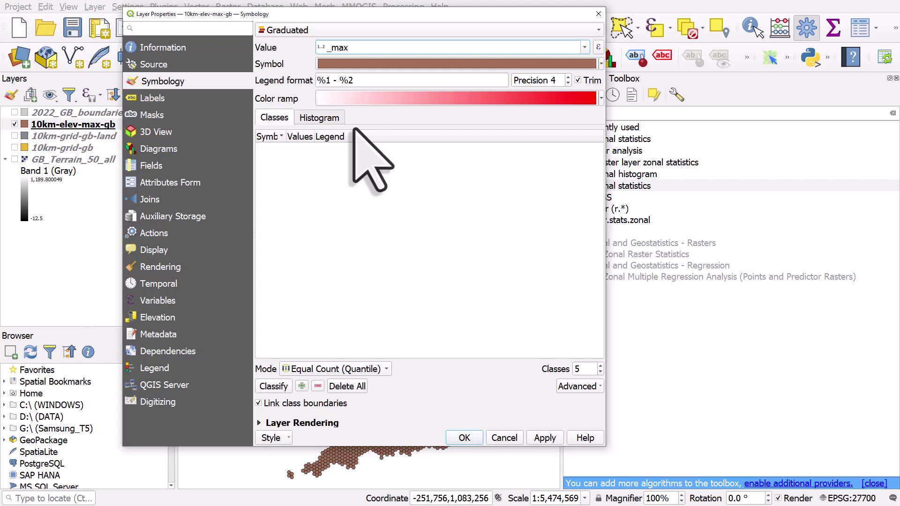
Step: Create a cpt-city Topography wiki-knutux colour ramp, classify into five classes, and apply
click(601, 99)
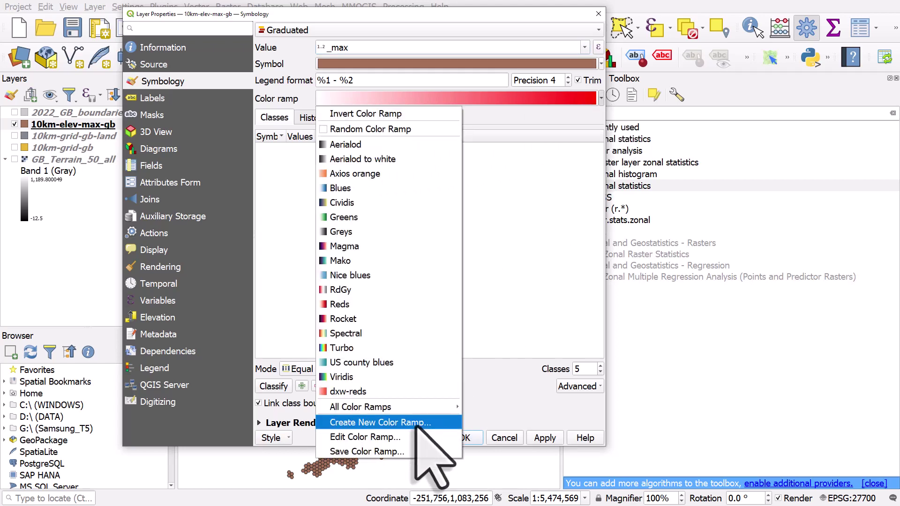
click(380, 423)
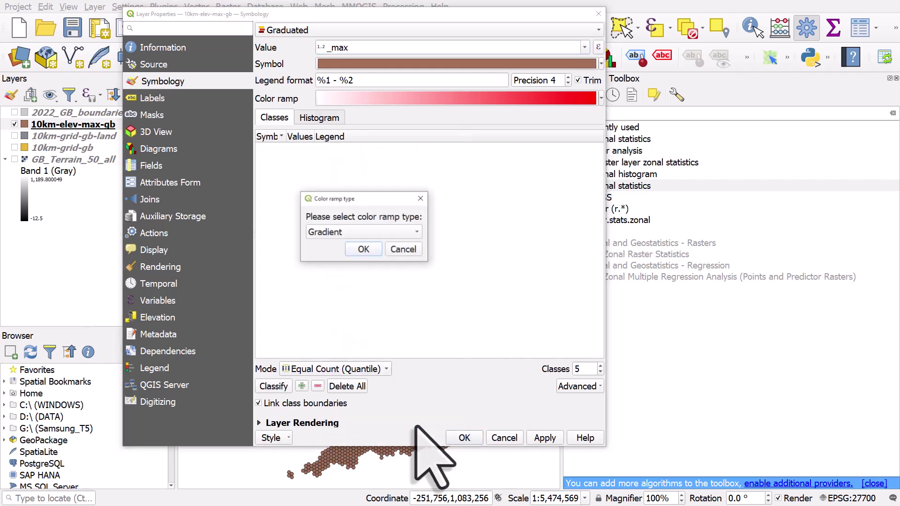
click(328, 231)
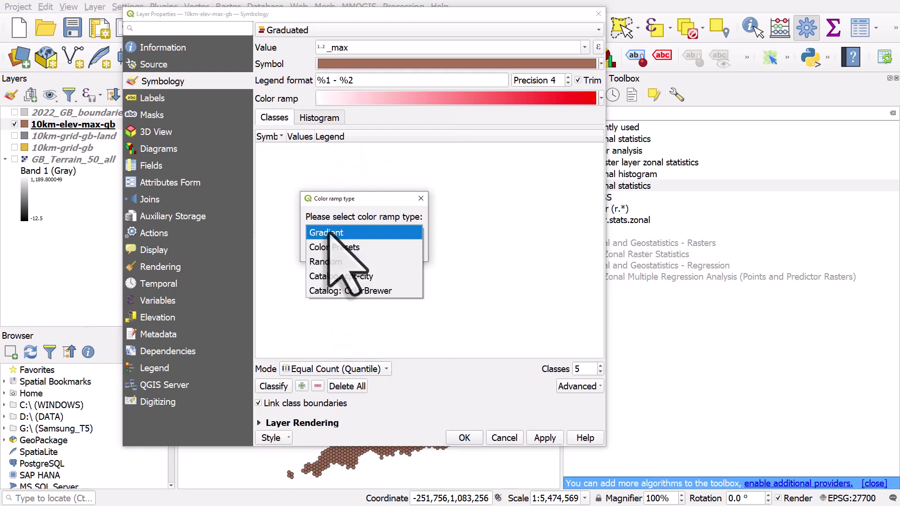
click(380, 276)
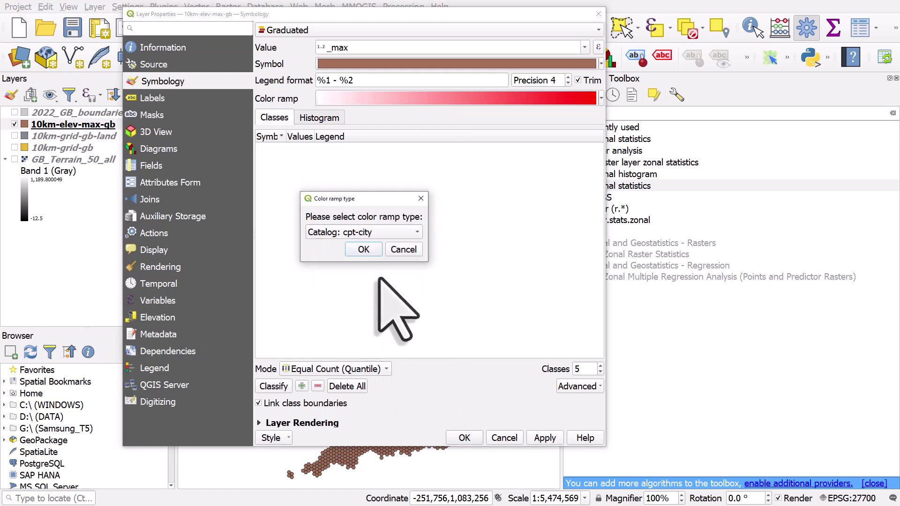
click(372, 251)
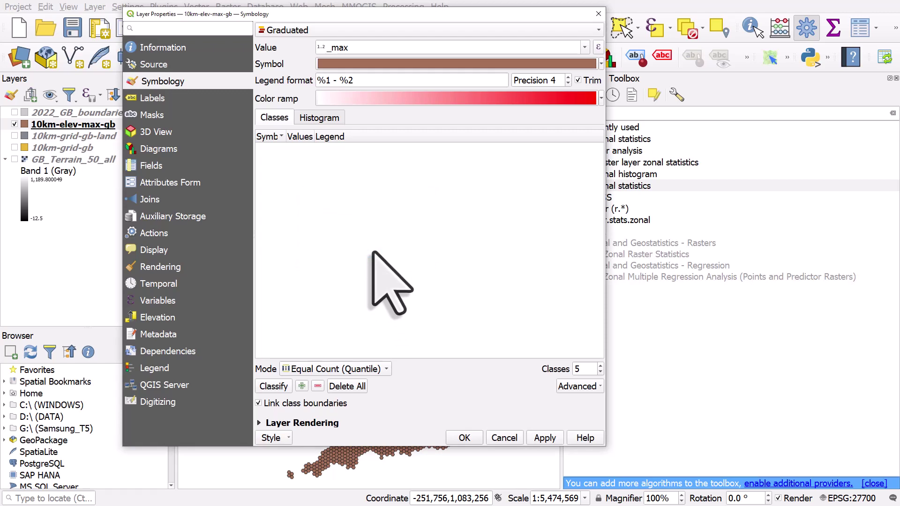
click(247, 190)
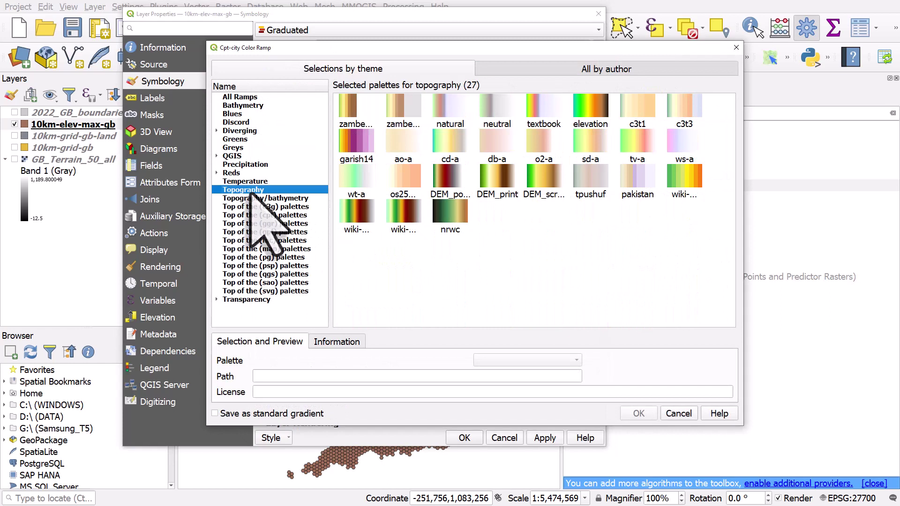
click(685, 185)
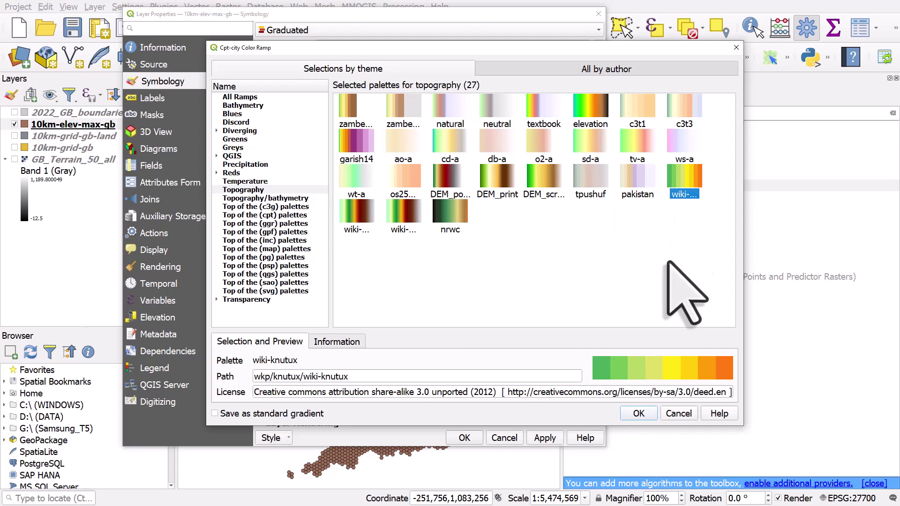
click(642, 414)
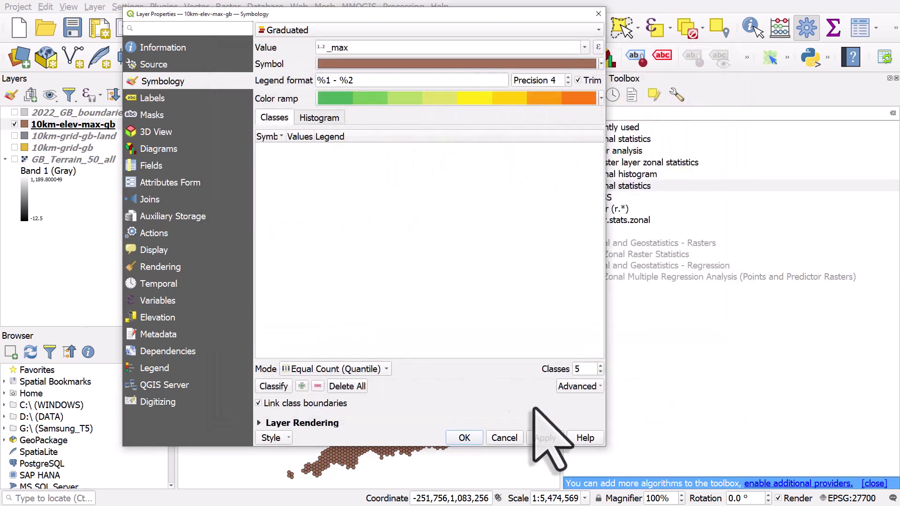
click(281, 387)
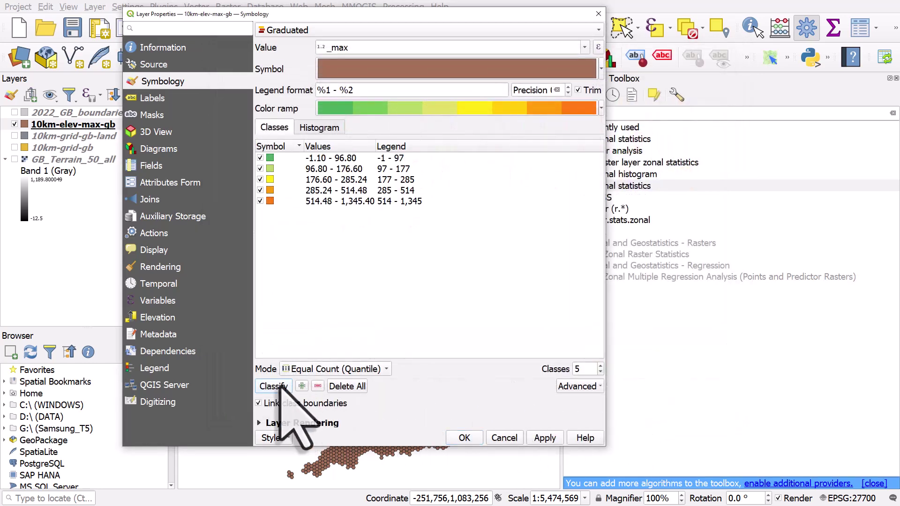
click(464, 437)
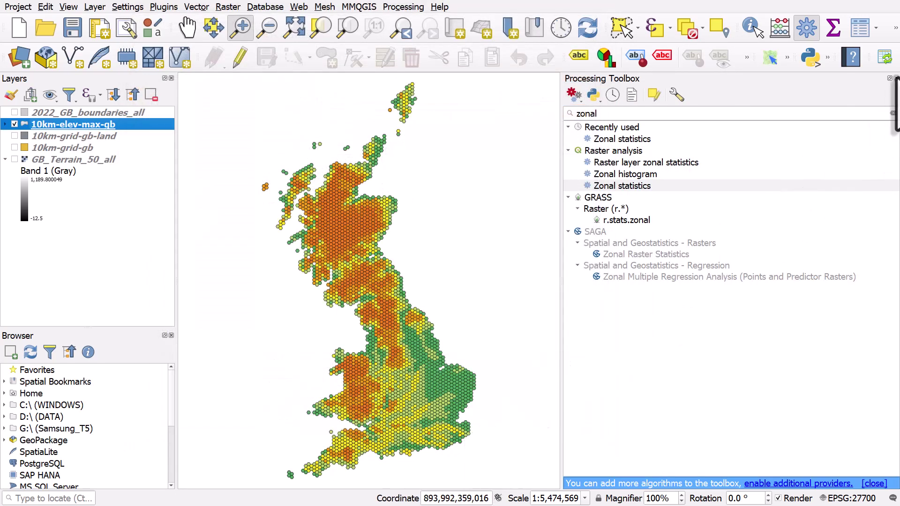
Step: Hide the toolbox, shift Great Britain right, and set the hex layer's class count to 10
click(896, 78)
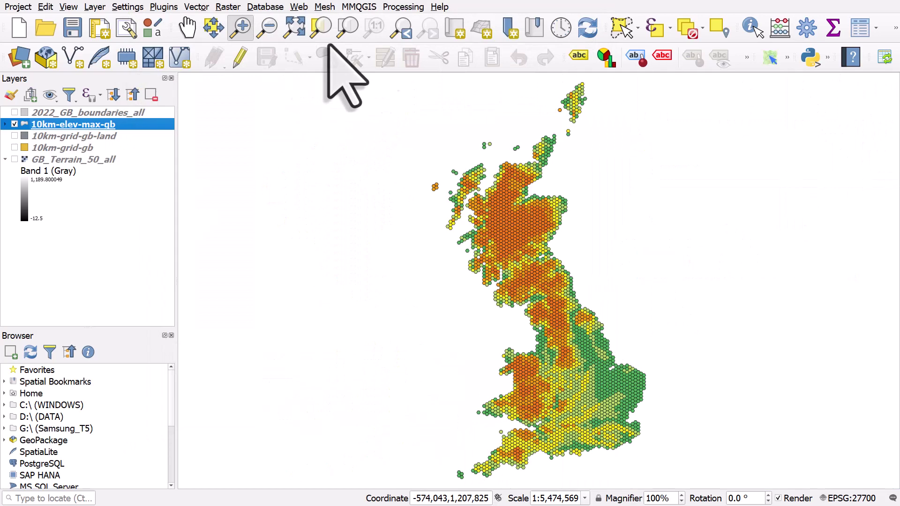
click(187, 28)
drag(450, 293, 595, 295)
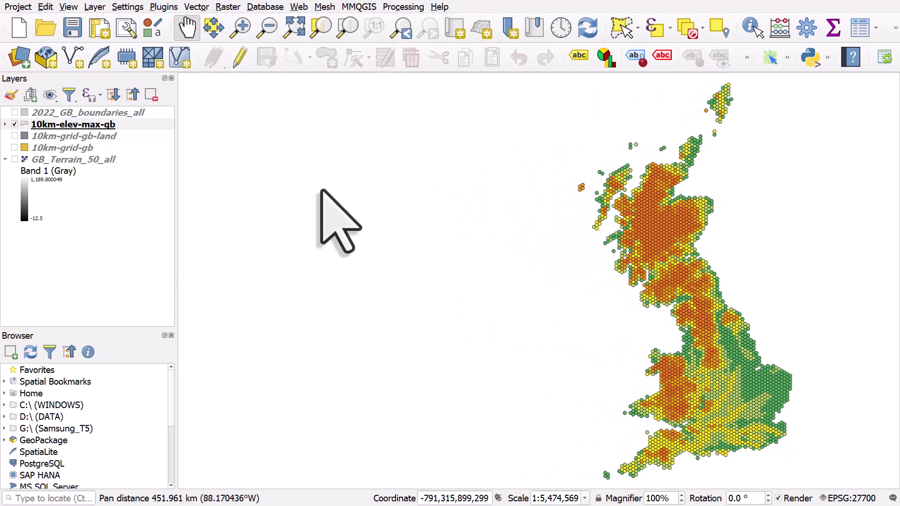
click(55, 124)
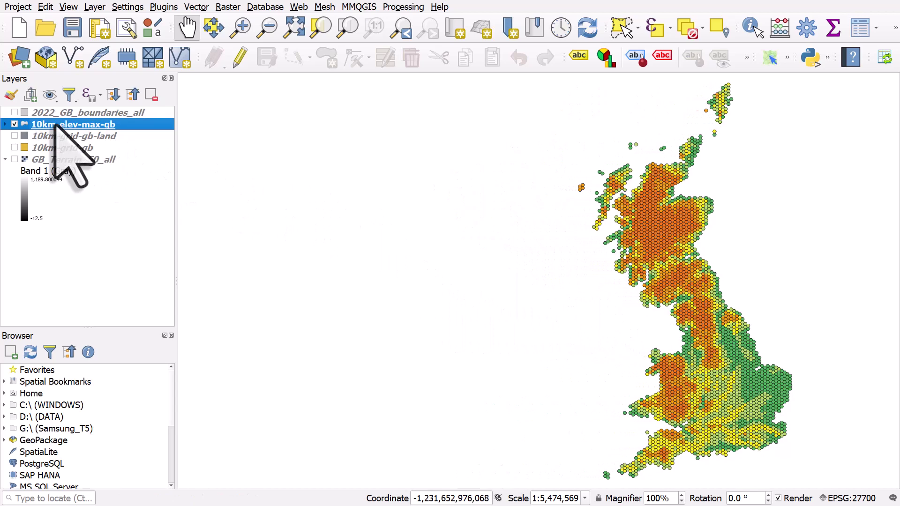
double_click(55, 124)
drag(446, 16, 379, 21)
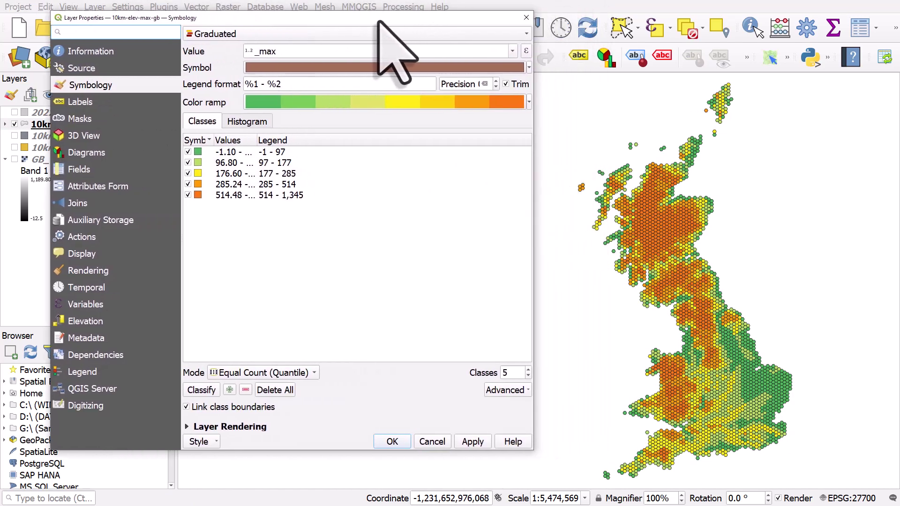
double_click(504, 373)
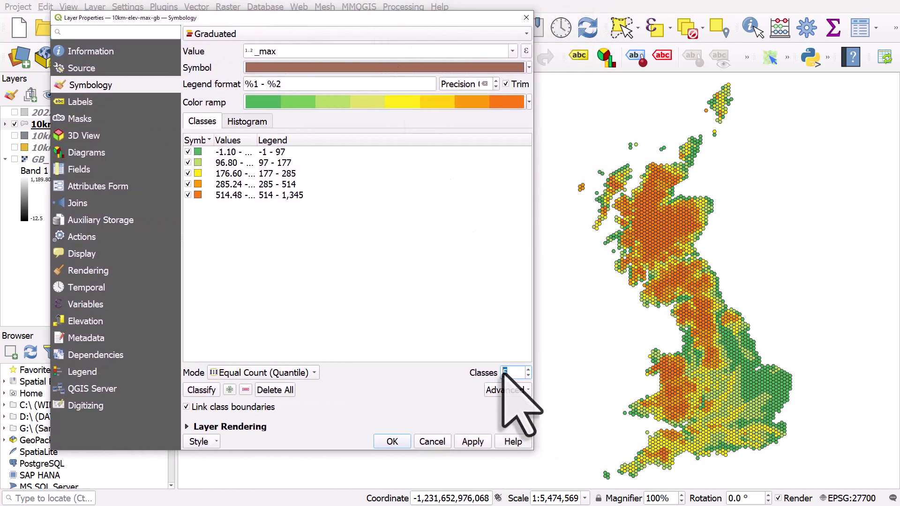
text(10)
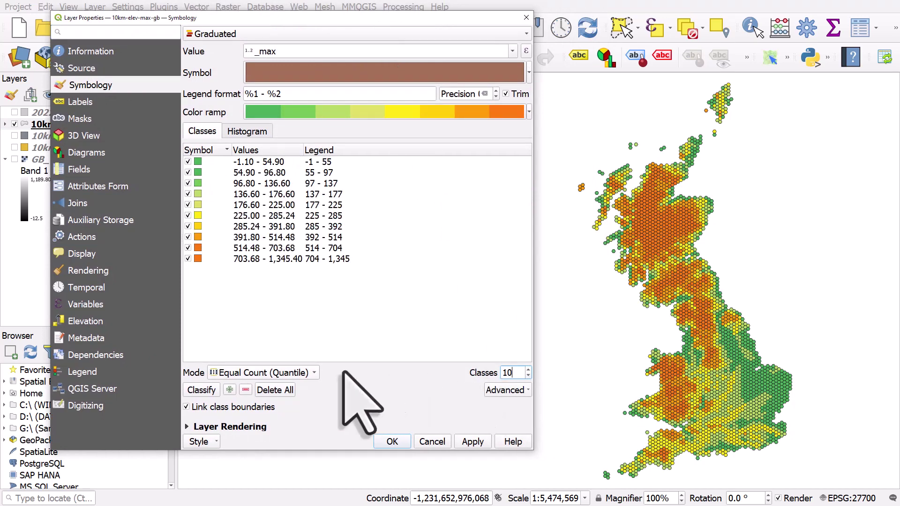
Step: Compare Natural Breaks with Equal Count, then apply Natural Breaks (Jenks) classes to the map
click(302, 373)
click(304, 432)
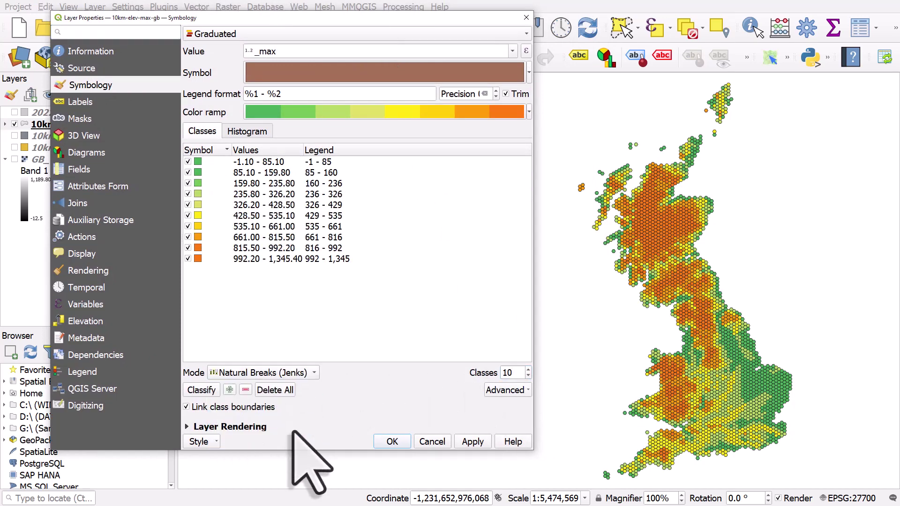
click(473, 442)
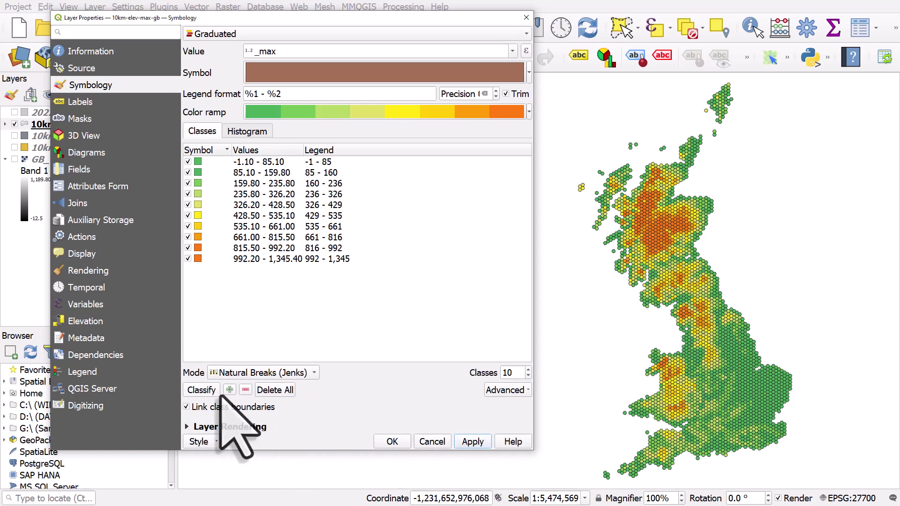
click(286, 373)
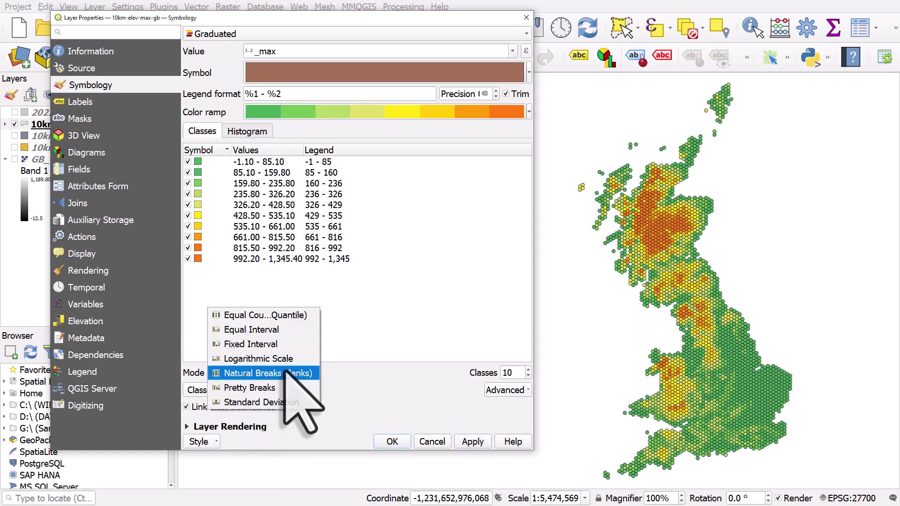
click(269, 318)
click(471, 442)
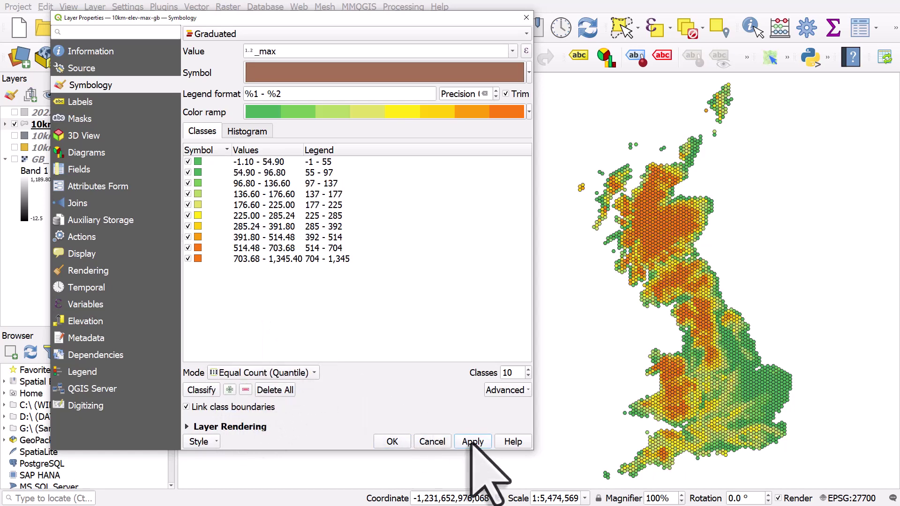
click(287, 373)
click(302, 430)
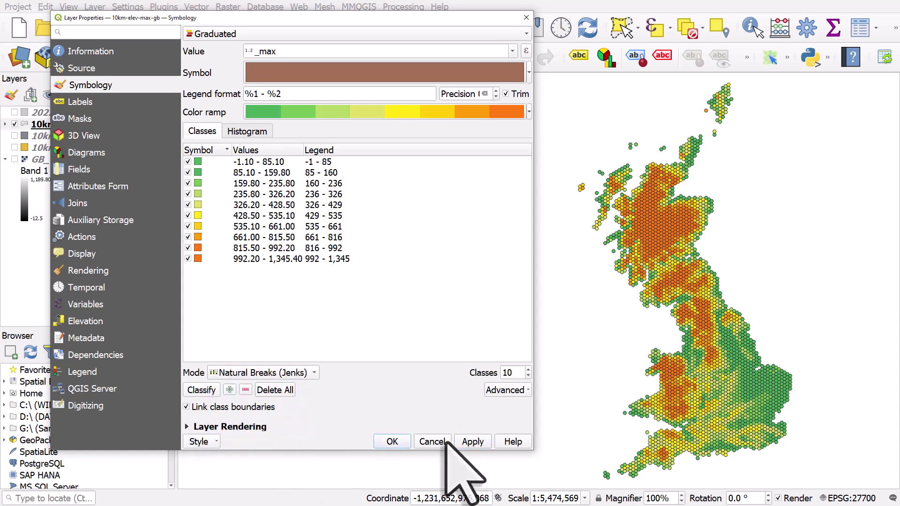
click(472, 443)
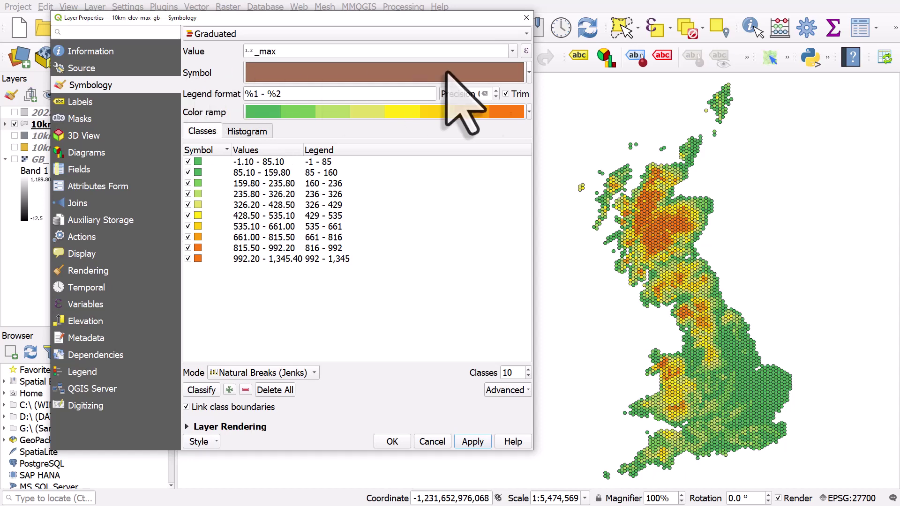
click(529, 73)
click(329, 92)
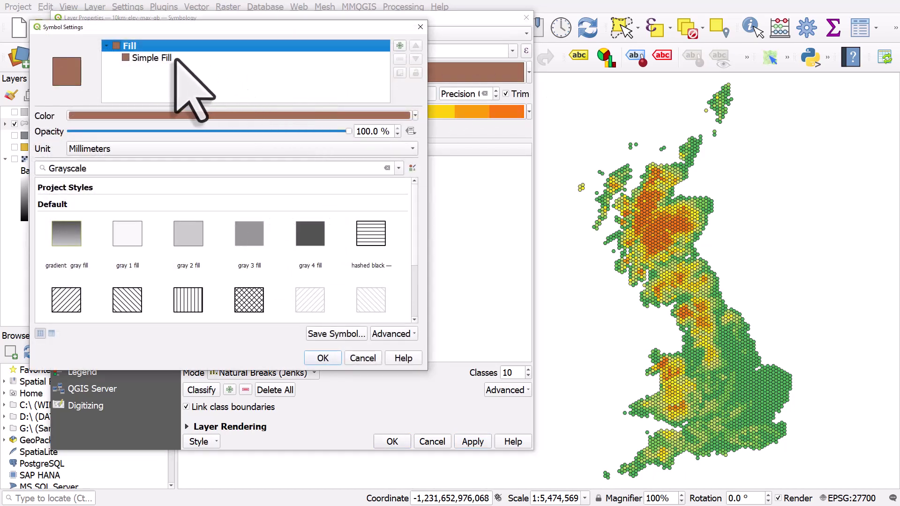
click(154, 58)
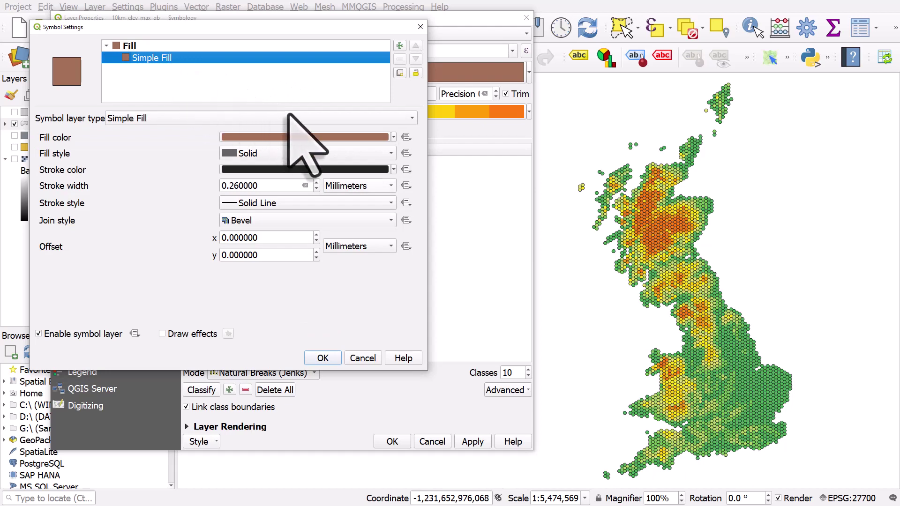
click(406, 169)
click(407, 170)
click(406, 170)
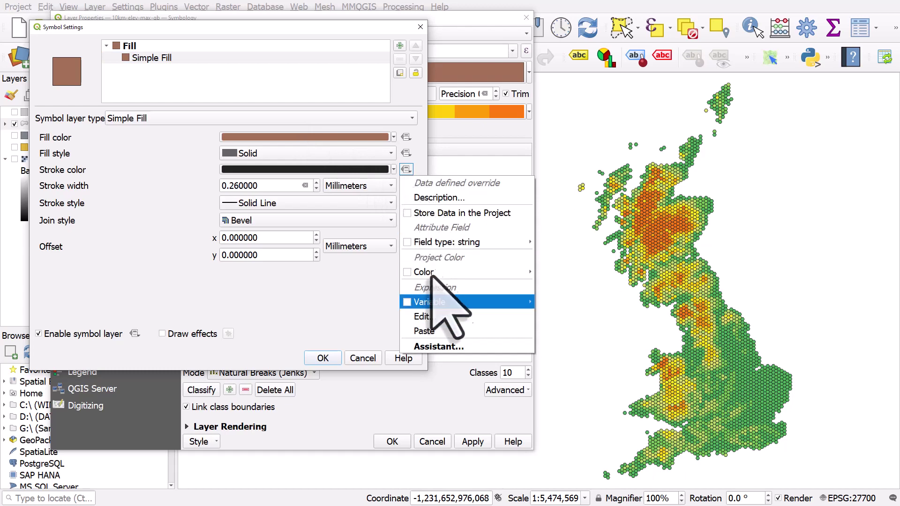
click(441, 317)
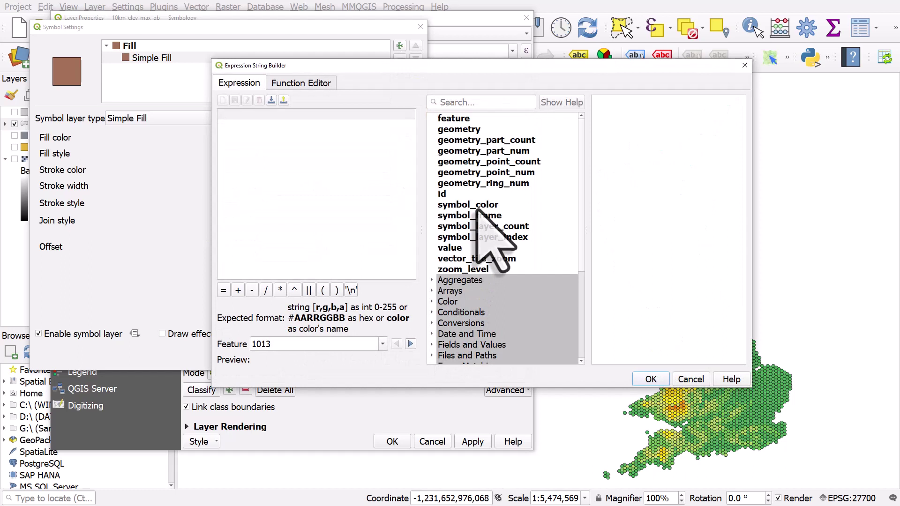
click(477, 207)
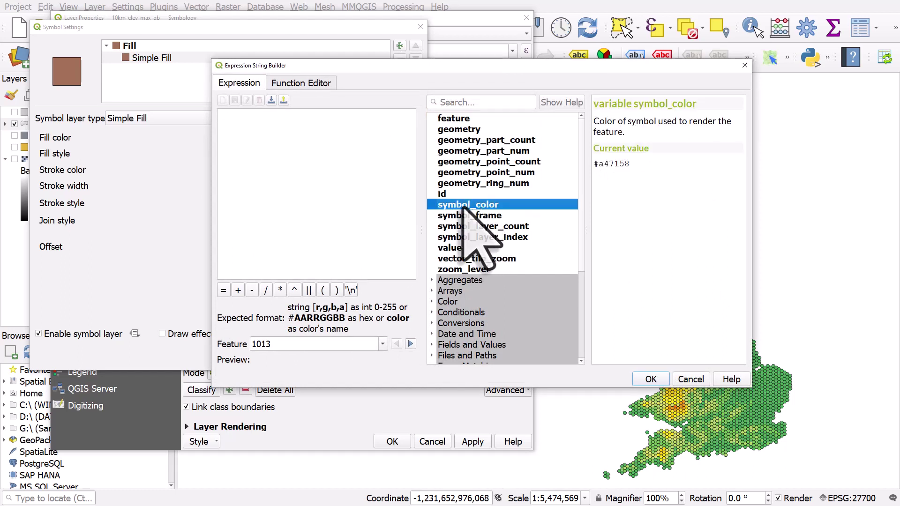
double_click(464, 207)
drag(295, 114, 224, 115)
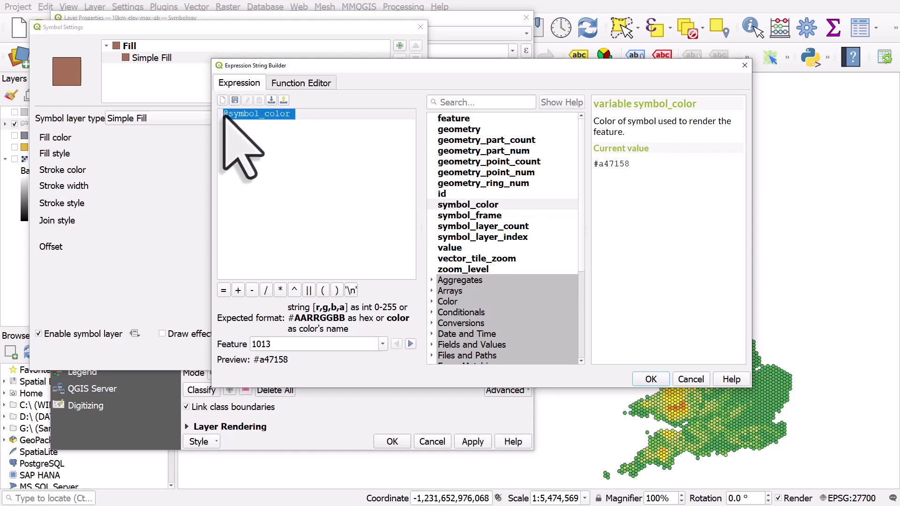
click(651, 379)
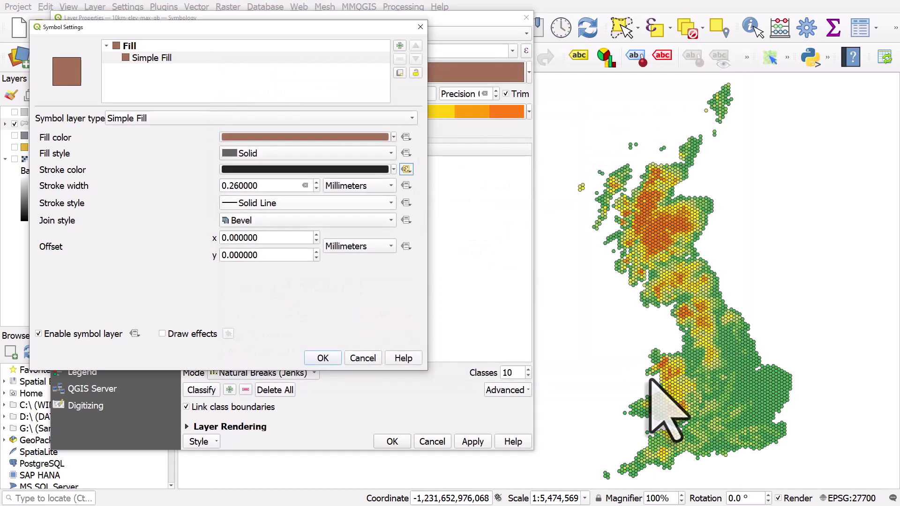
Step: Set the outline stroke width to 0.15 mm and apply it to the map
drag(230, 187, 271, 189)
text(15)
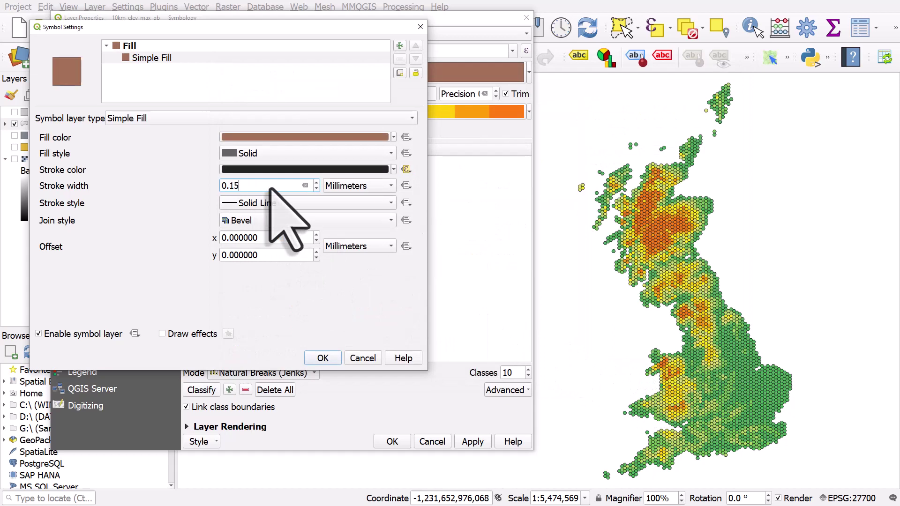
click(323, 358)
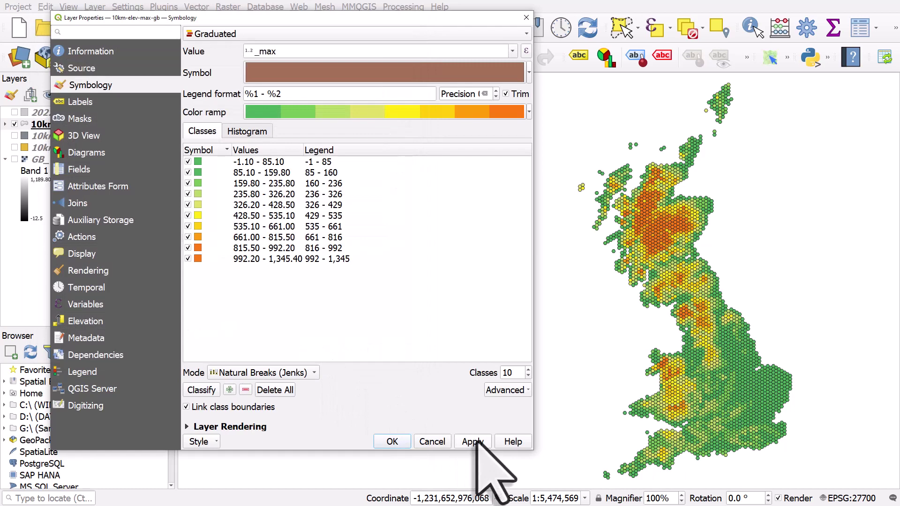
click(476, 440)
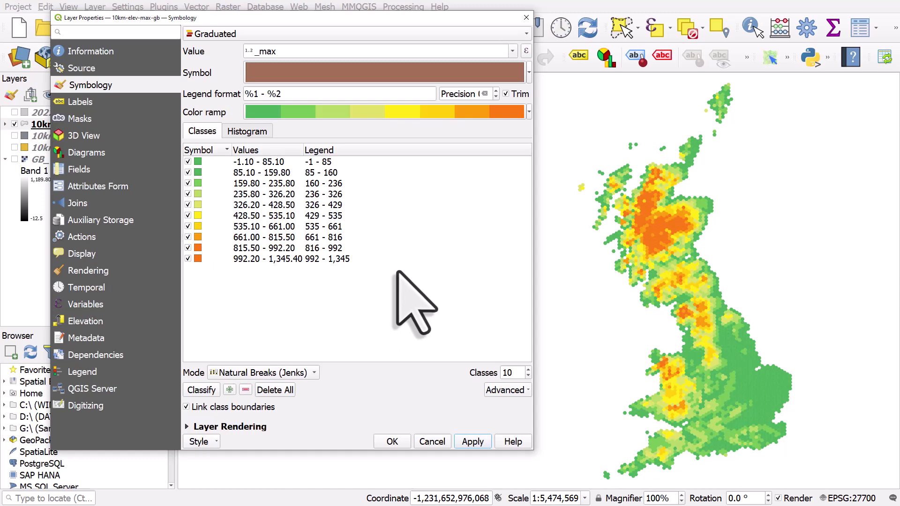
Step: Close the layer properties, zoom into Scotland, and pan south to Wales and the Midlands
click(392, 441)
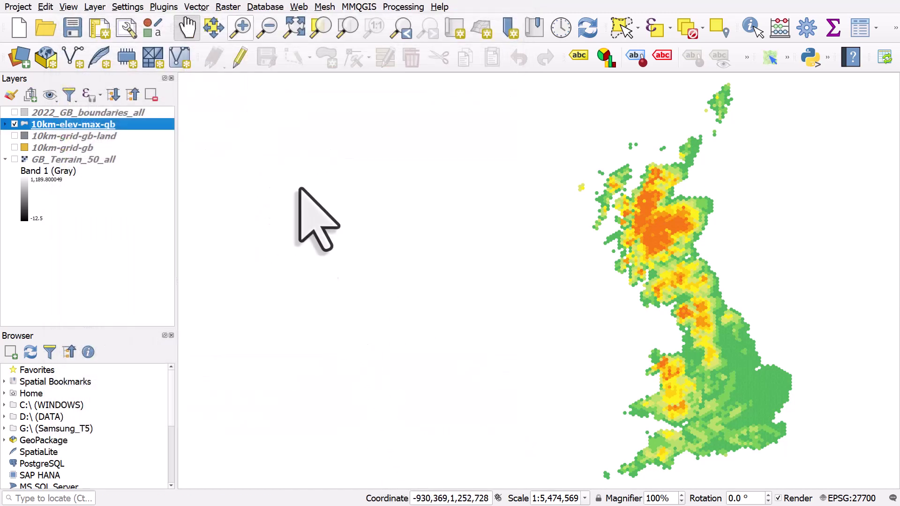
click(242, 27)
drag(577, 169, 753, 311)
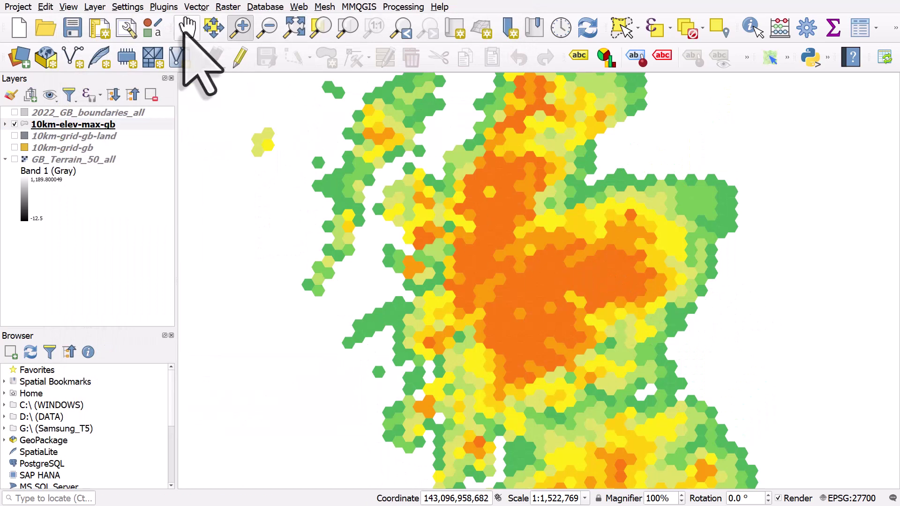
click(188, 27)
drag(460, 299, 454, 144)
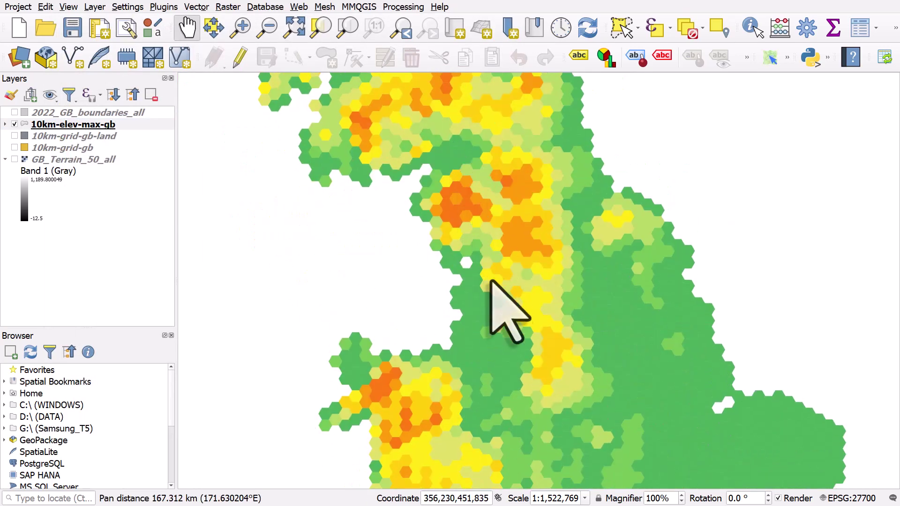
drag(491, 281, 469, 129)
drag(466, 257, 470, 154)
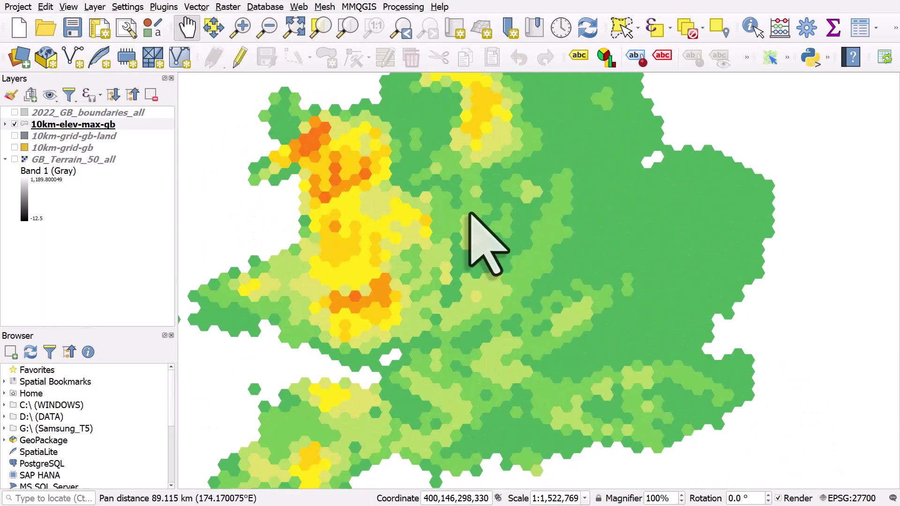
Step: Show the GB_Terrain_50_all raster under the hexes and apply 61.9% hex layer opacity
click(15, 124)
click(14, 159)
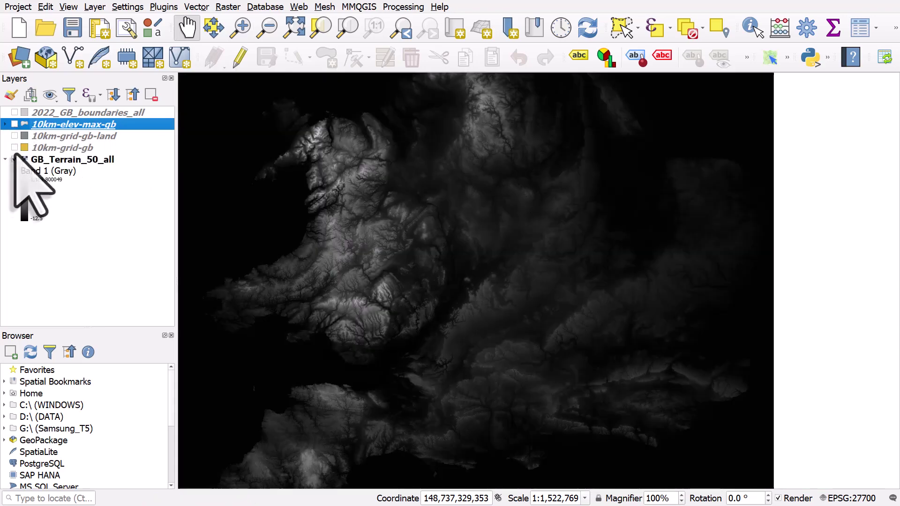
click(15, 124)
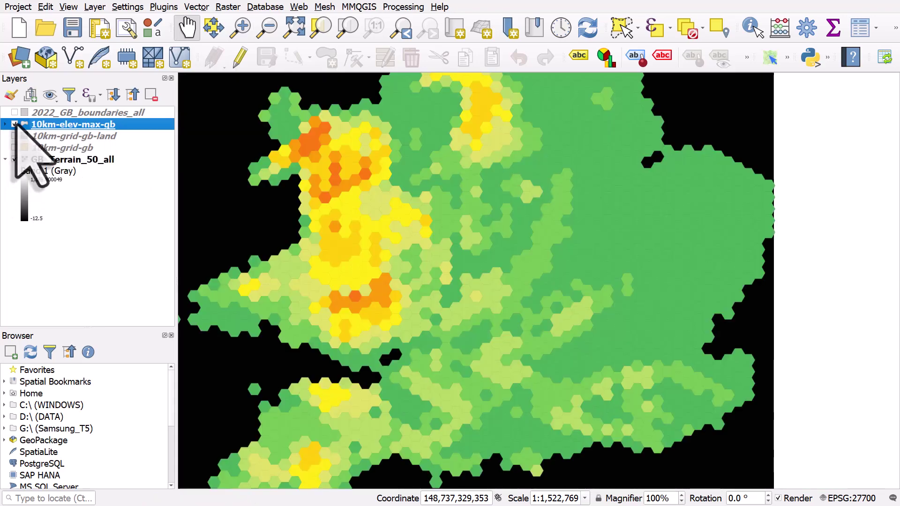
double_click(47, 127)
click(215, 371)
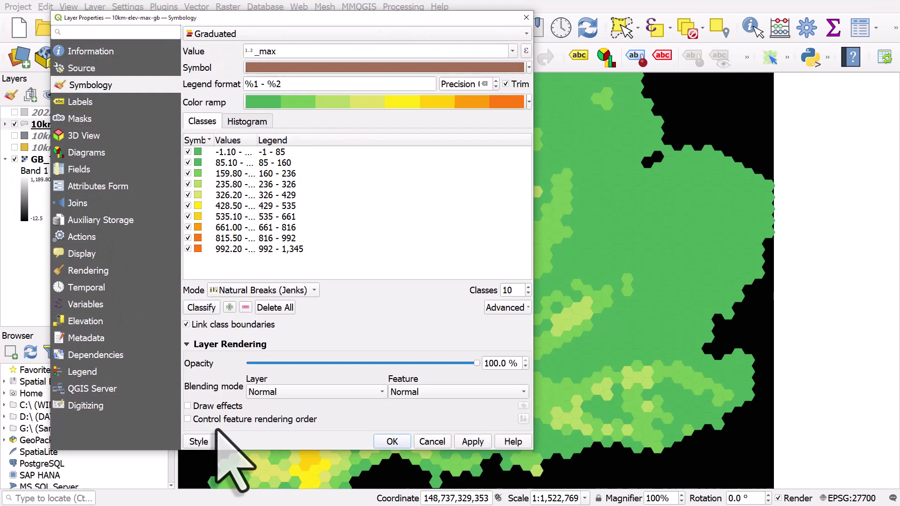
drag(477, 364, 390, 363)
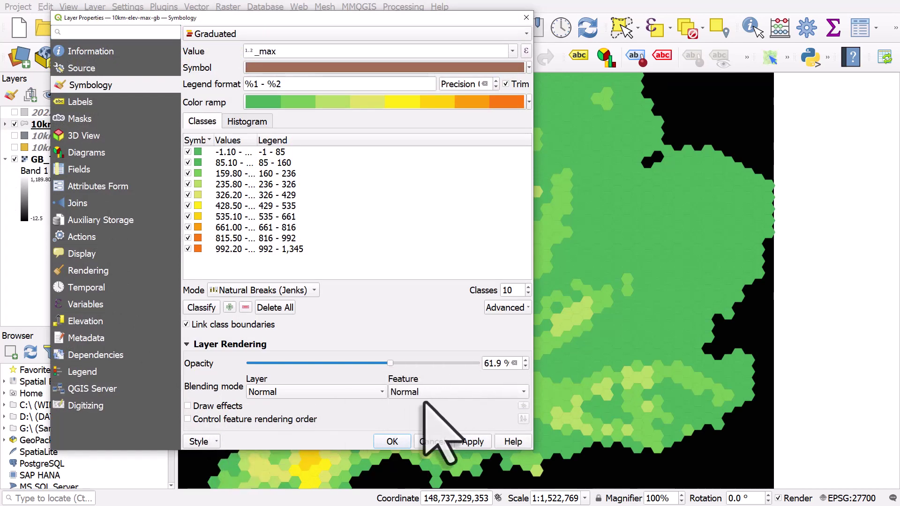
click(472, 443)
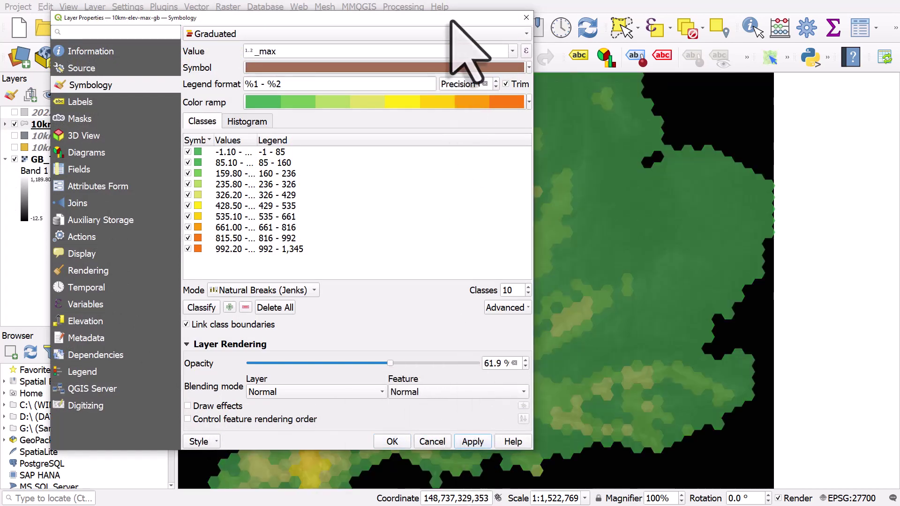
Step: Restore the hex layer to 100% opacity and hide the terrain raster
drag(451, 22, 521, 23)
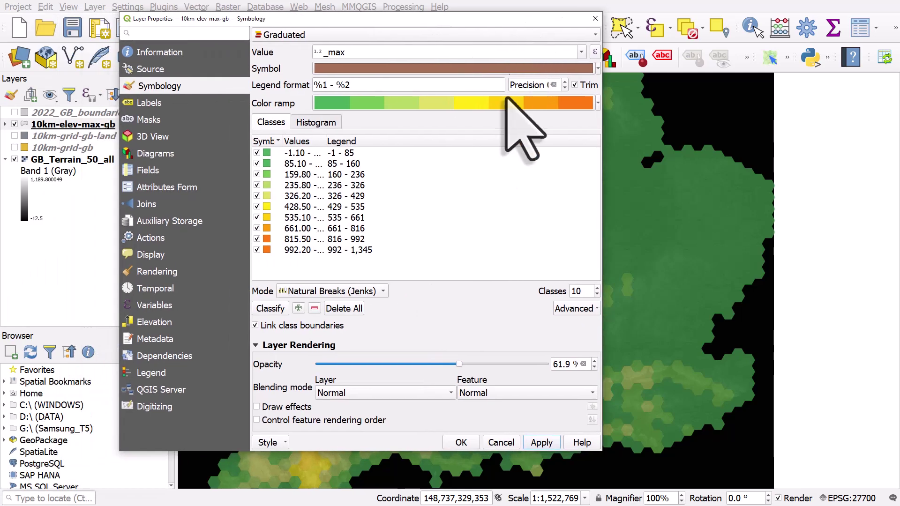
drag(459, 364, 600, 364)
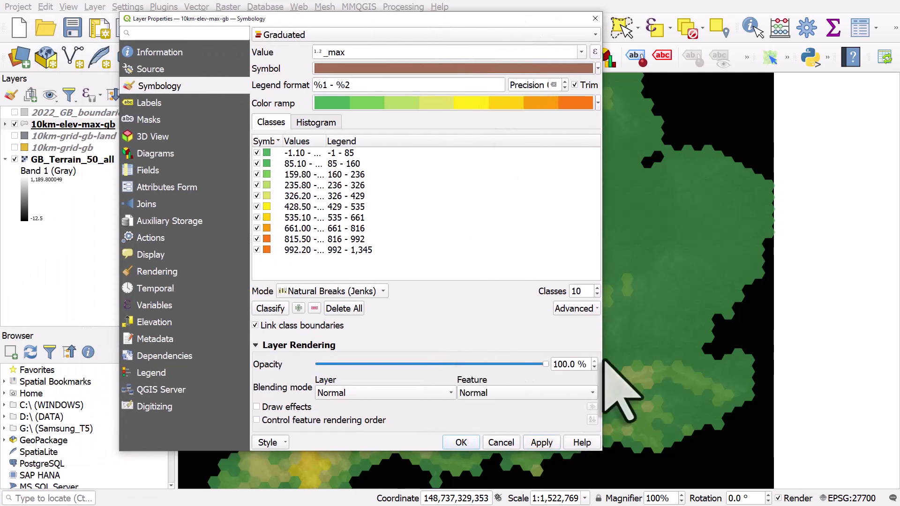
click(461, 442)
click(14, 160)
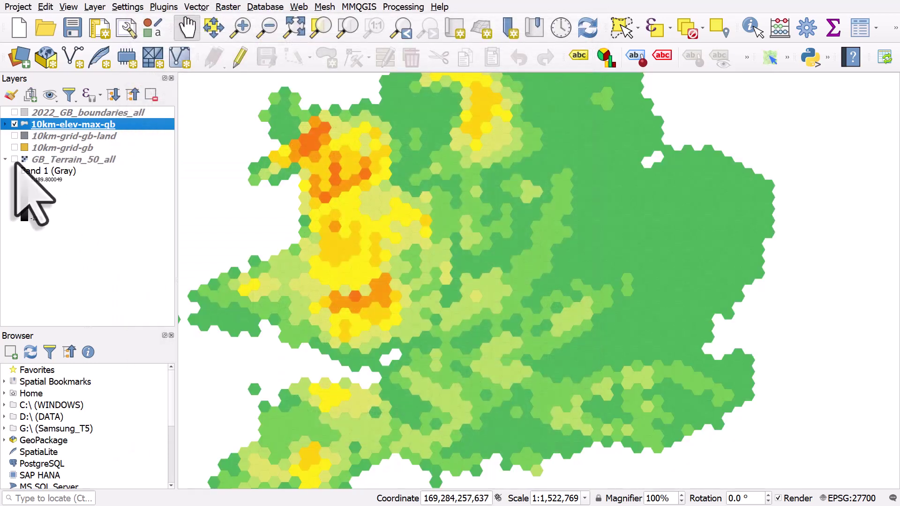
Step: Zoom to the full hex elevation layer and select Raster analysis > Zonal statistics in the Processing Toolbox
click(347, 27)
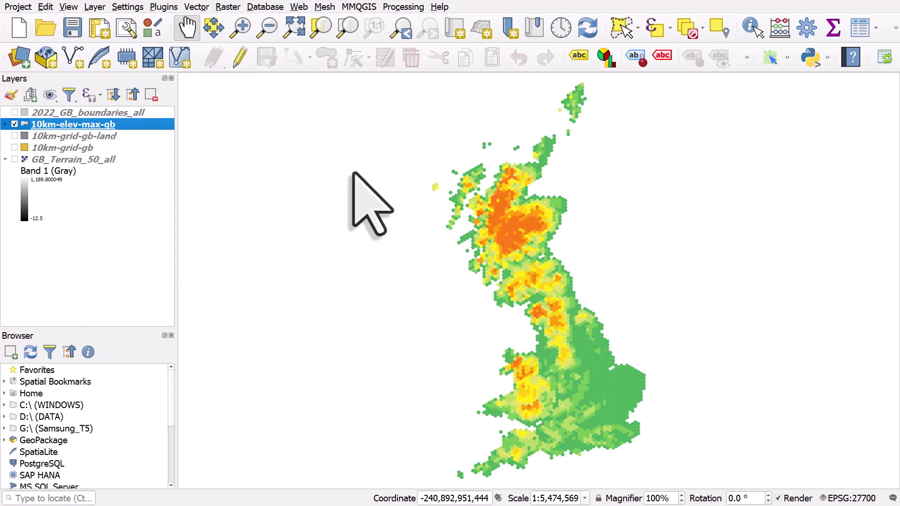
click(805, 29)
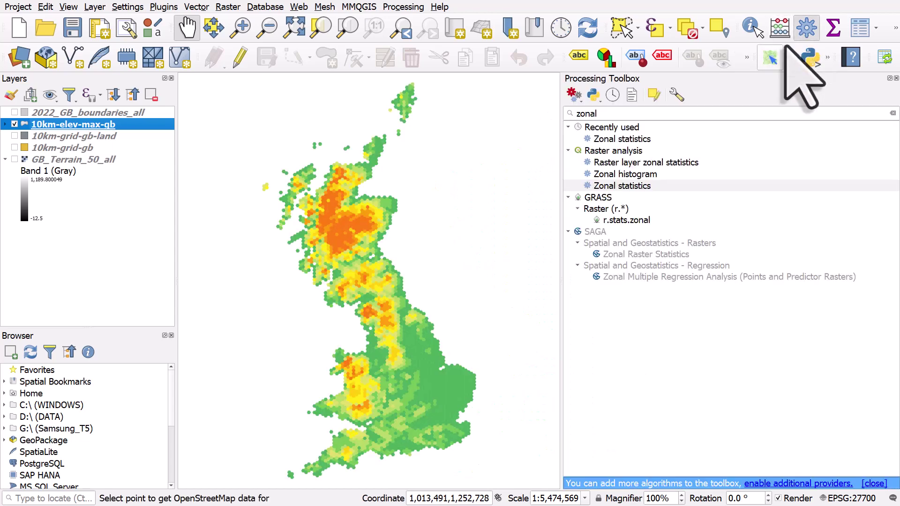
click(646, 187)
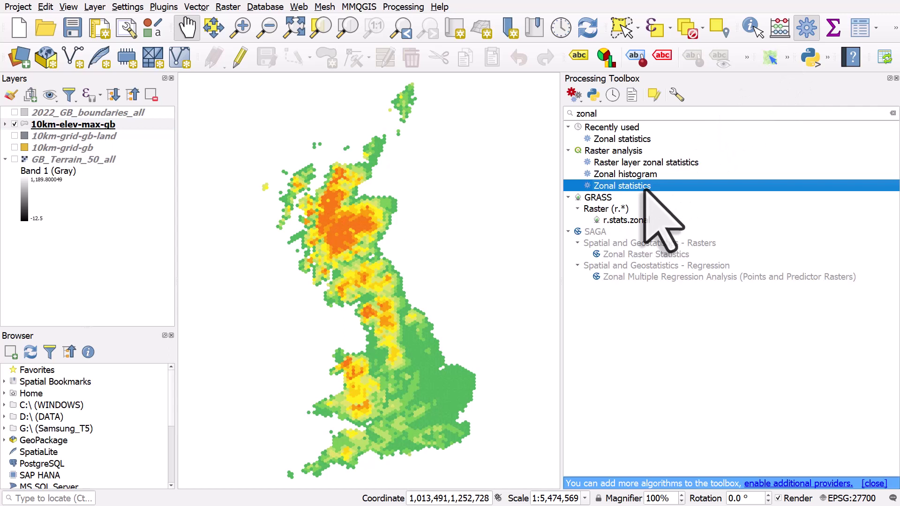